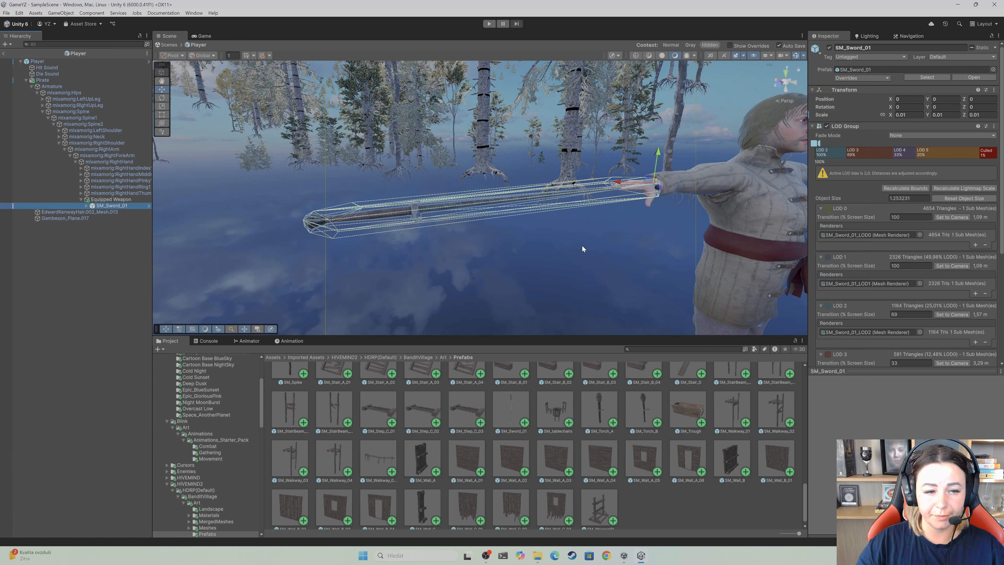
Remove the Mesh Collider component from SM_Sword_01 in the Player prefab and return to SampleScene
{"action": "scroll", "coordinate": [851, 237], "scroll_direction": "down", "scroll_amount": 5}
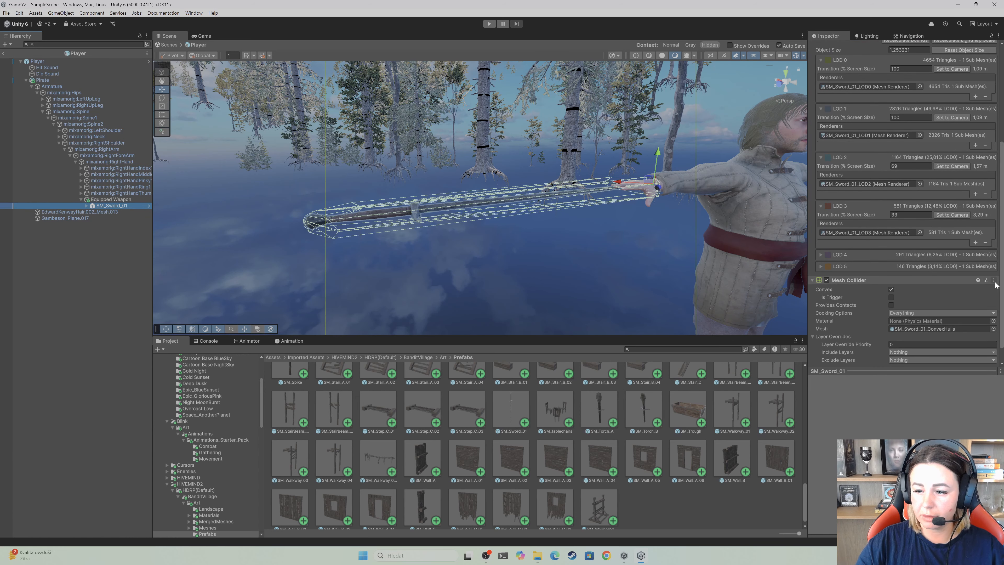
{"action": "left_click", "coordinate": [994, 280]}
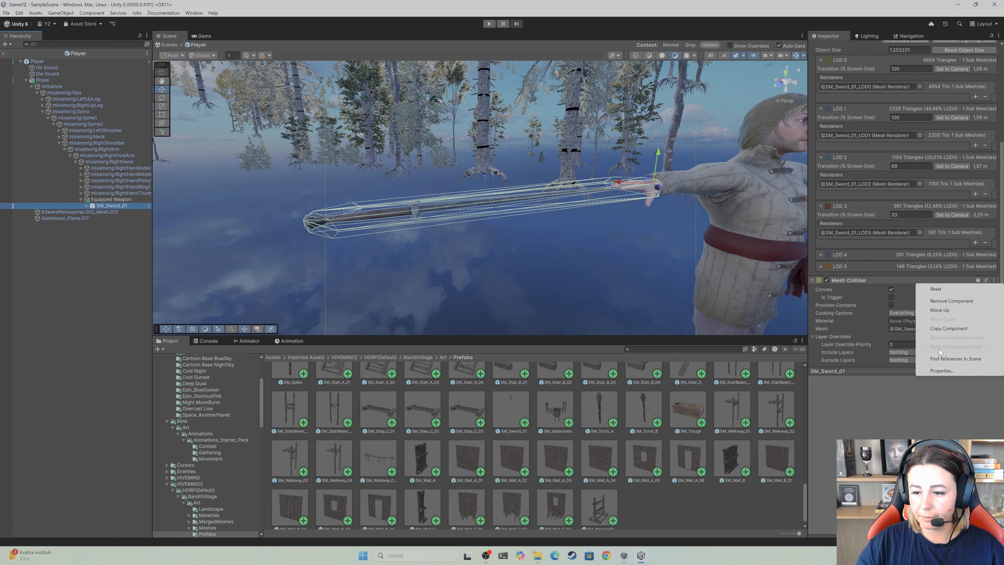
{"action": "left_click", "coordinate": [949, 300]}
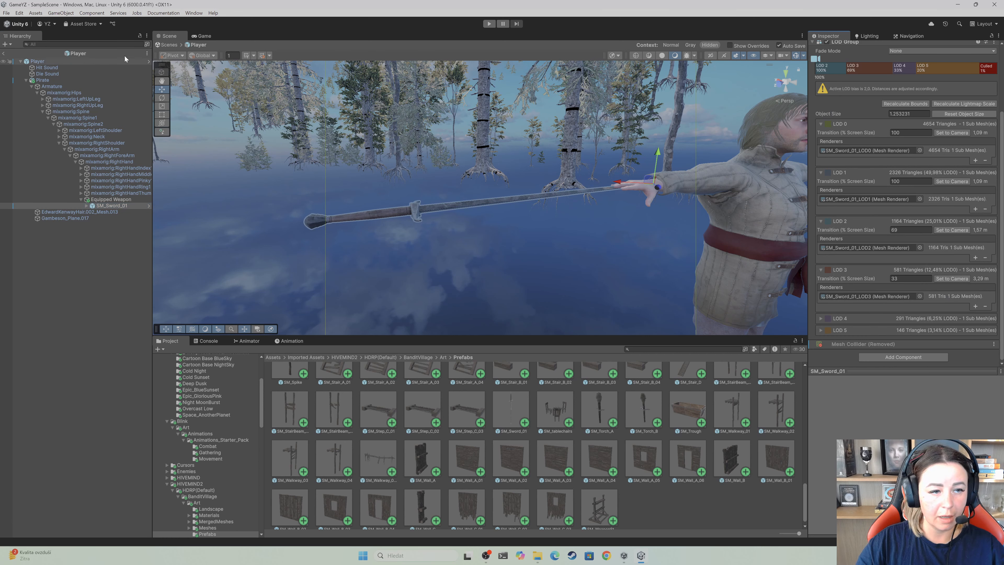
{"action": "left_click", "coordinate": [4, 54]}
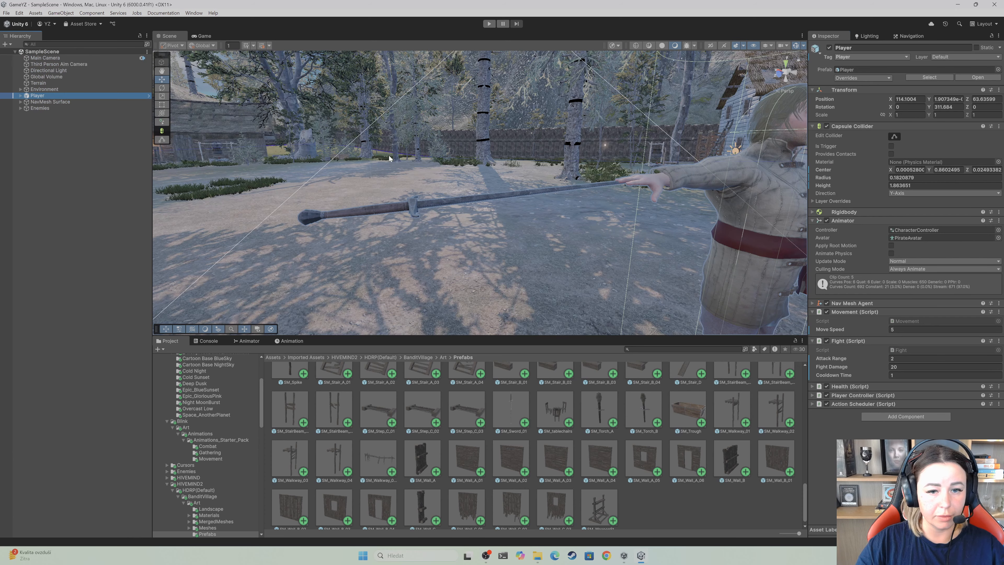
Run the game, pause it, and return to the Scene view of the player holding the sword
{"action": "left_click", "coordinate": [489, 24]}
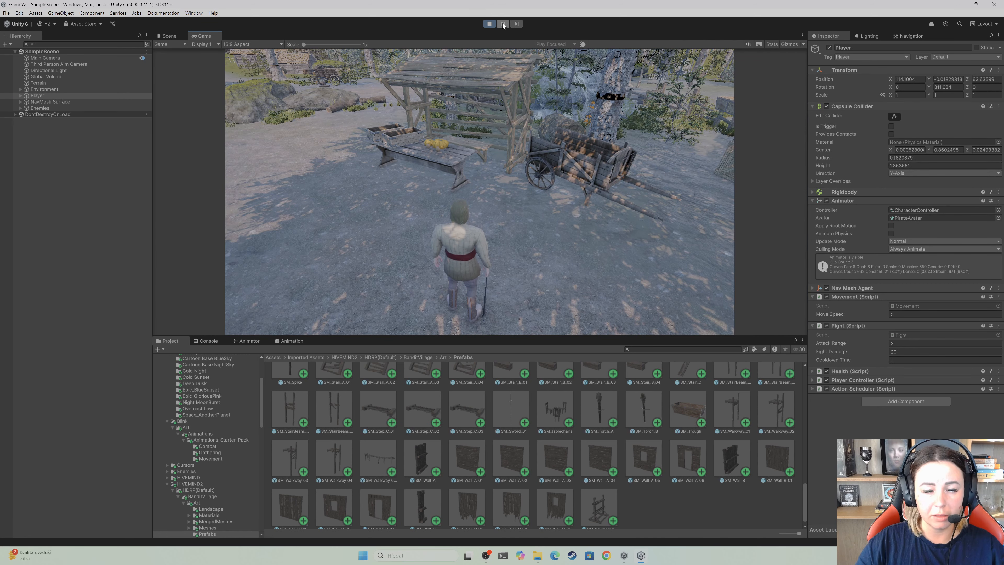
{"action": "left_click", "coordinate": [503, 23]}
{"action": "left_click", "coordinate": [169, 35]}
{"action": "right_click_drag", "start_coordinate": [554, 249], "coordinate": [576, 235]}
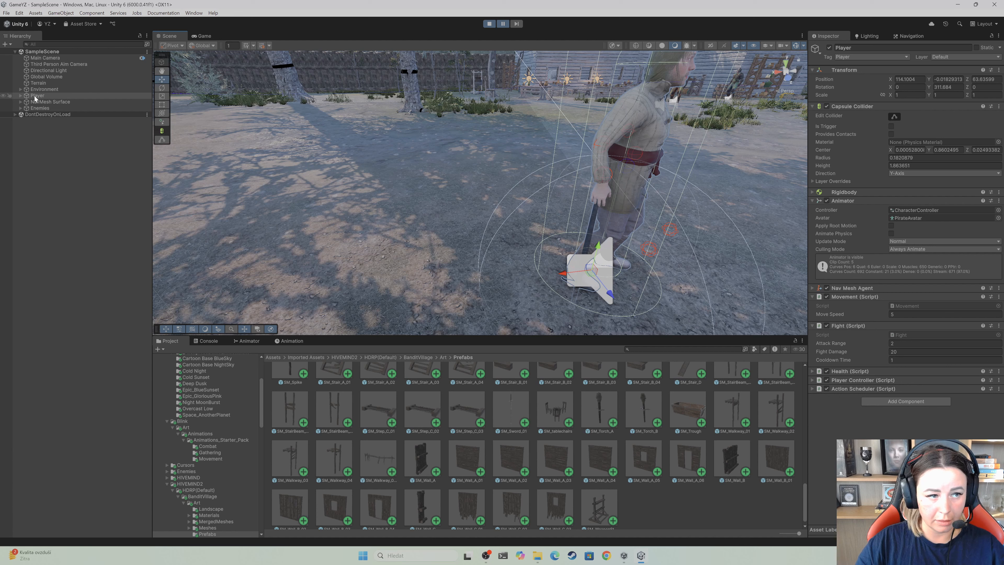
Expand the Player's armature down to Equipped Weapon under the right hand and select SM_Sword_01
{"action": "left_click", "coordinate": [21, 97]}
{"action": "left_click", "coordinate": [20, 96]}
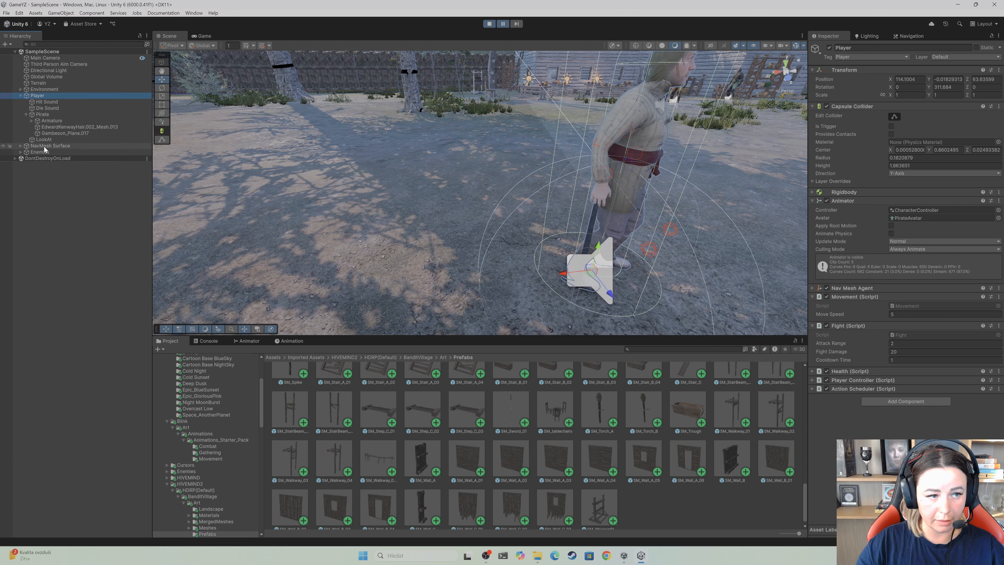
{"action": "left_click", "coordinate": [29, 120]}
{"action": "left_click", "coordinate": [32, 120]}
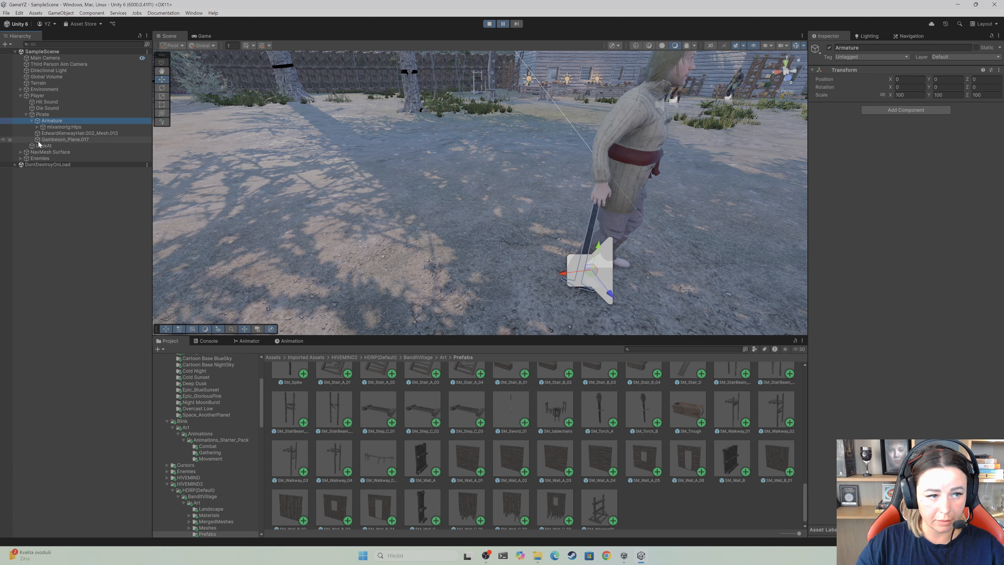
{"action": "left_click", "coordinate": [37, 127]}
{"action": "left_click", "coordinate": [43, 146]}
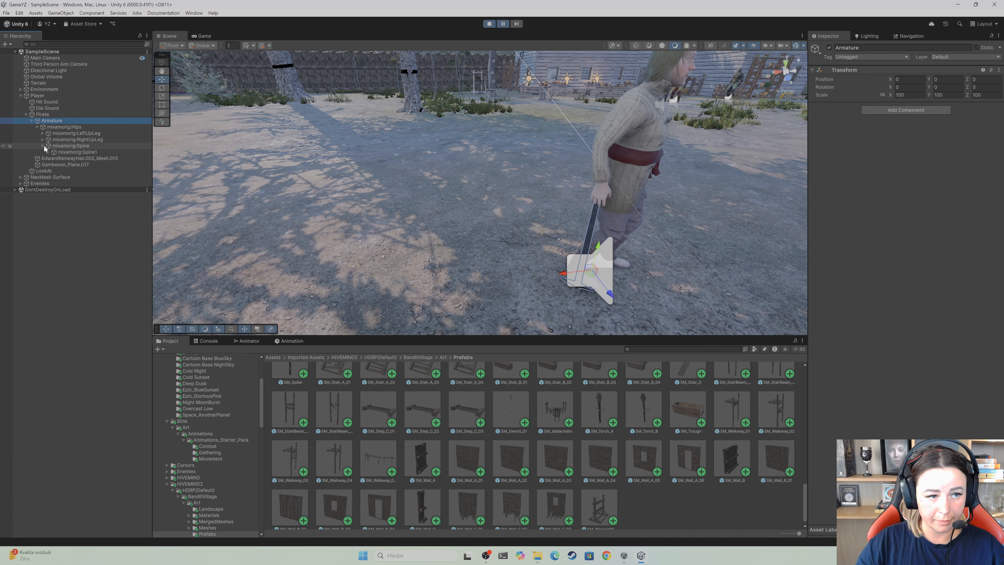
{"action": "left_click", "coordinate": [49, 152]}
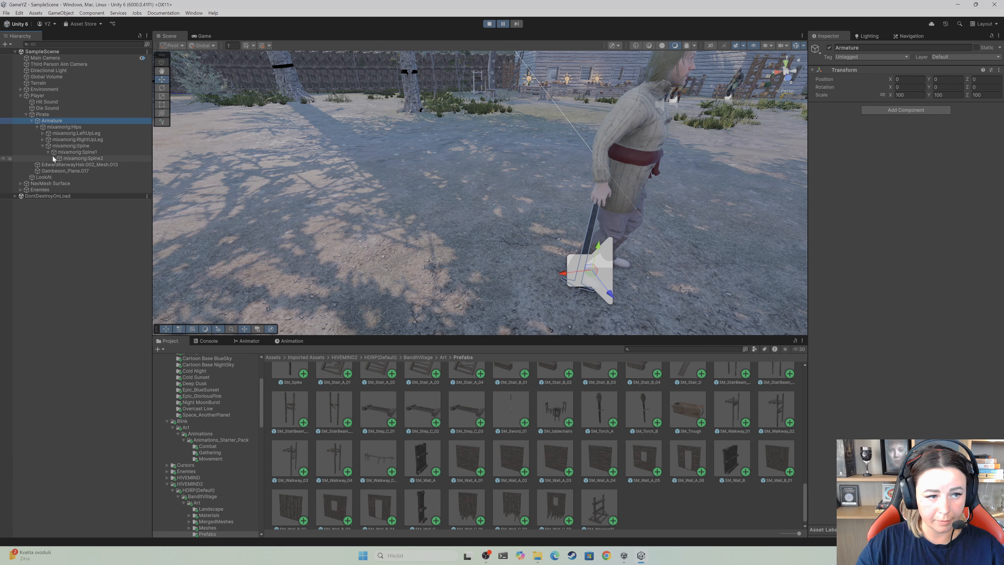
{"action": "left_click", "coordinate": [54, 158]}
{"action": "left_click", "coordinate": [59, 177]}
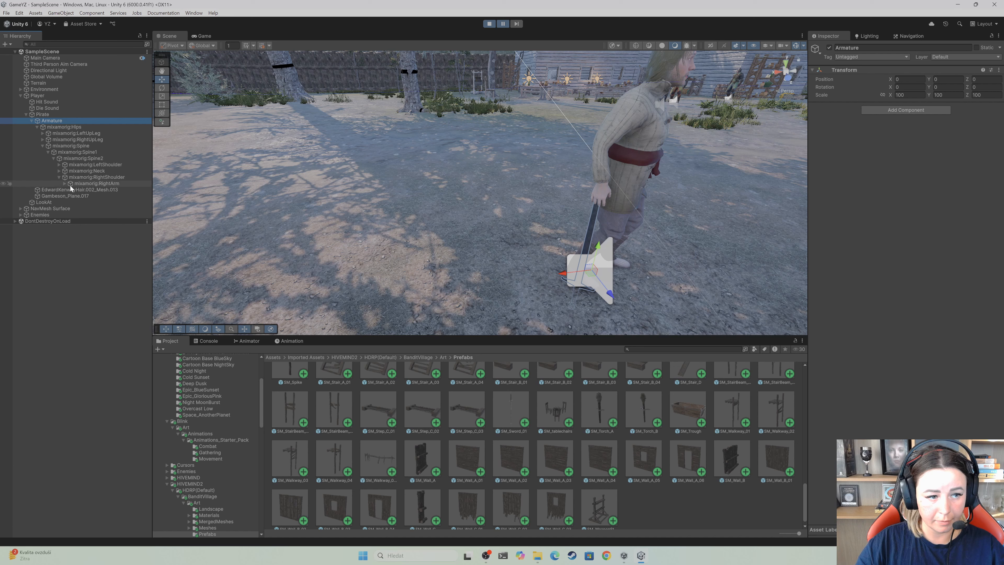
{"action": "left_click", "coordinate": [65, 184]}
{"action": "left_click", "coordinate": [70, 190]}
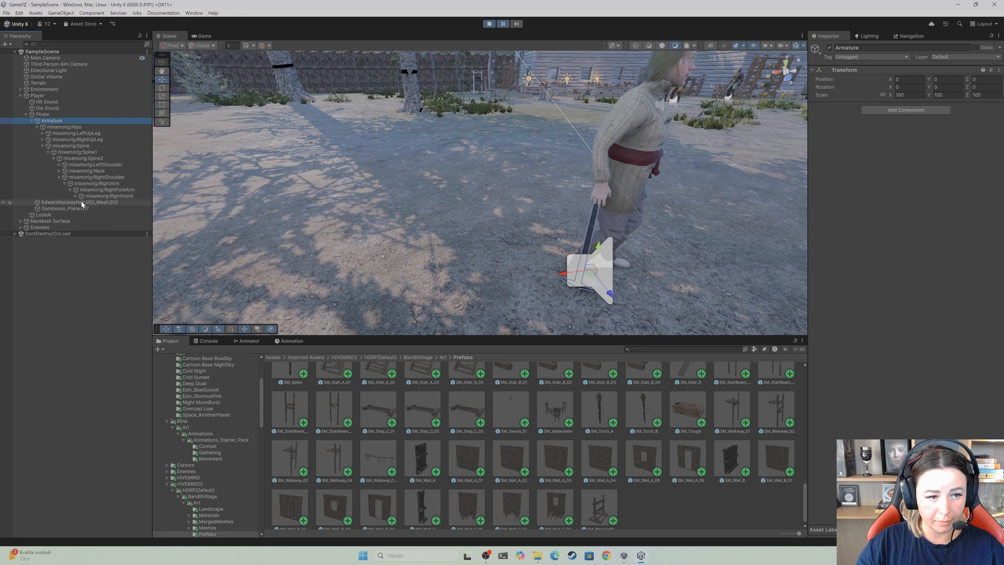
{"action": "left_click", "coordinate": [76, 196]}
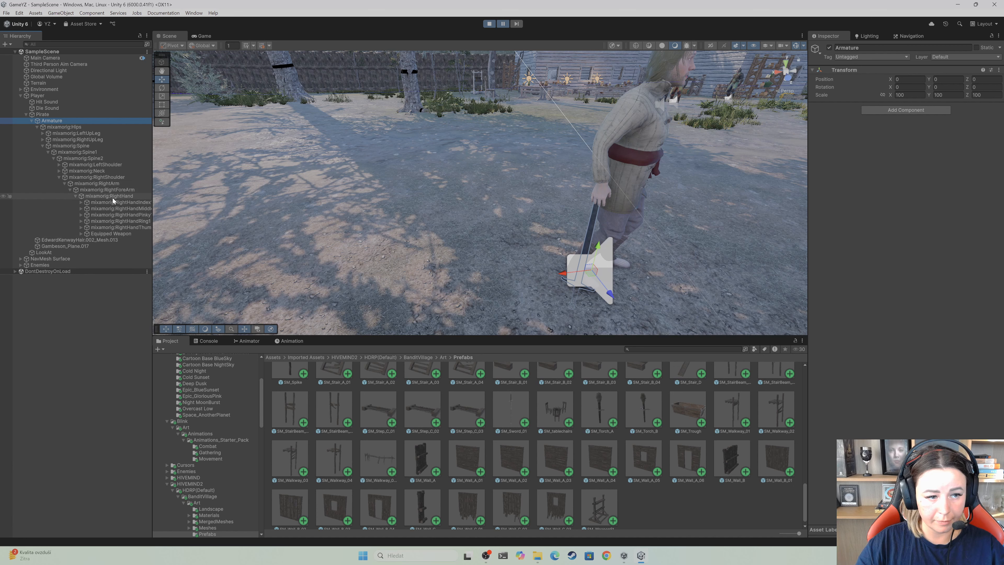
{"action": "left_click", "coordinate": [112, 233]}
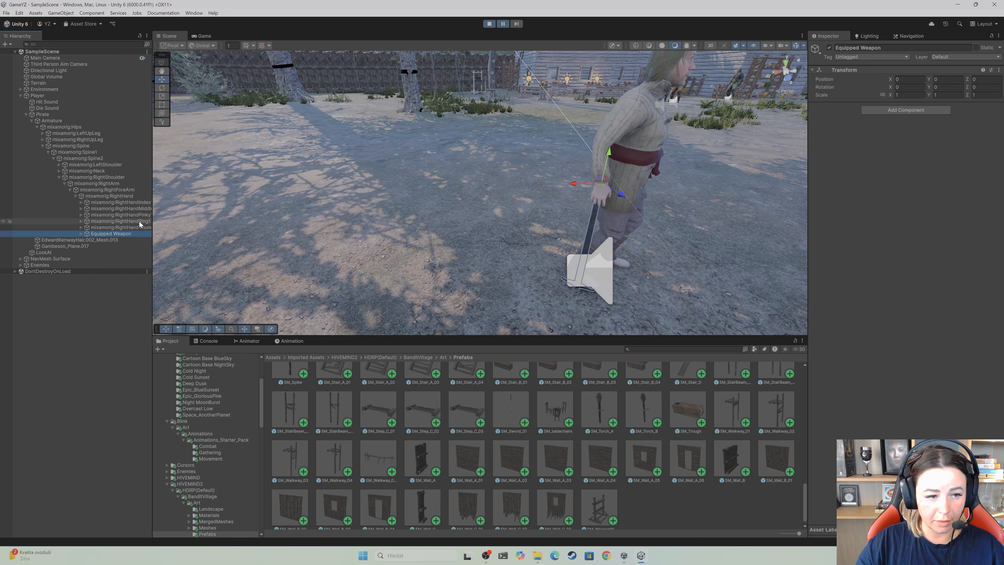
{"action": "left_click", "coordinate": [81, 234]}
{"action": "left_click", "coordinate": [107, 240]}
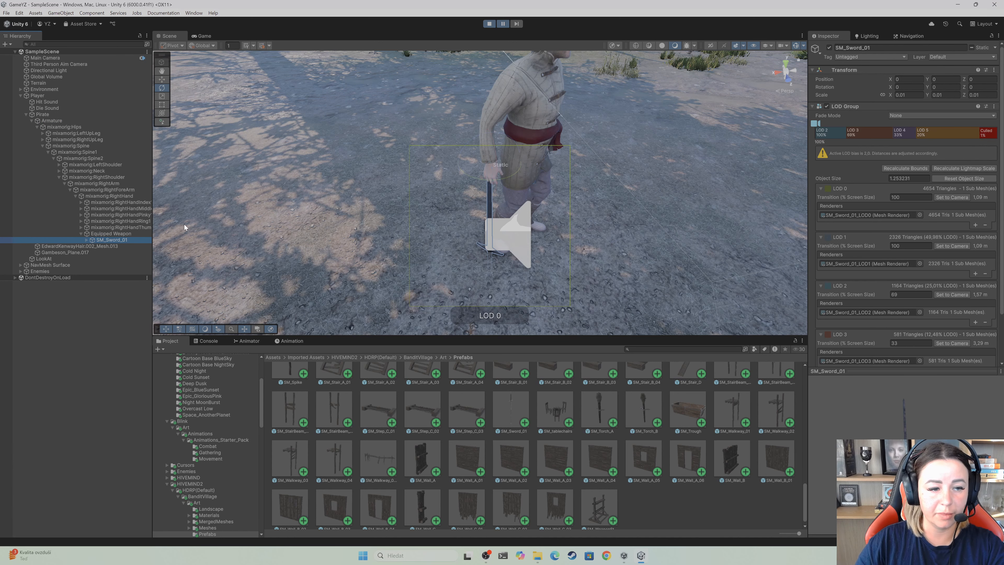
Enable the static flags on SM_Sword_01 and its children, and disable them again for all of these objects
{"action": "left_click", "coordinate": [971, 48]}
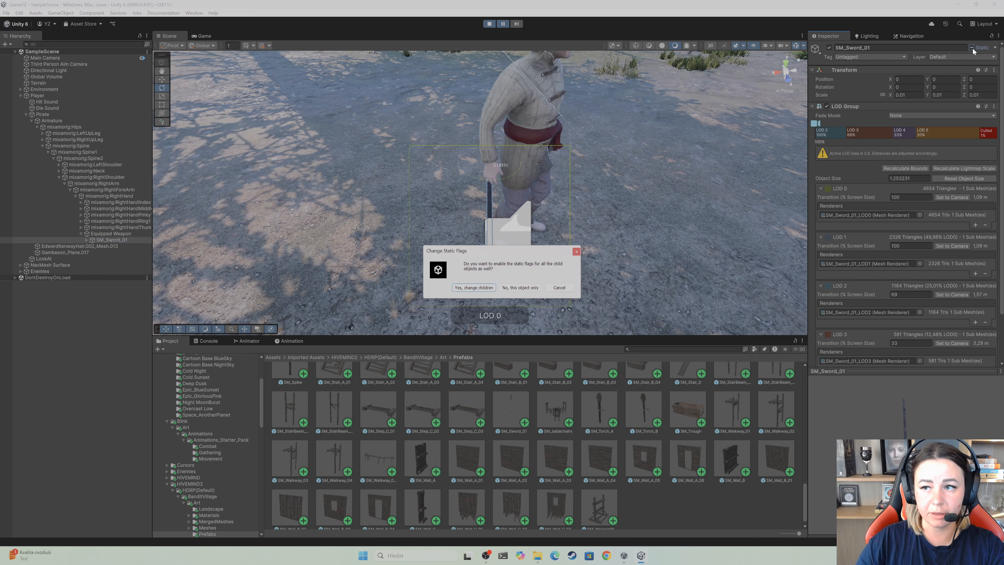
{"action": "left_click", "coordinate": [489, 289]}
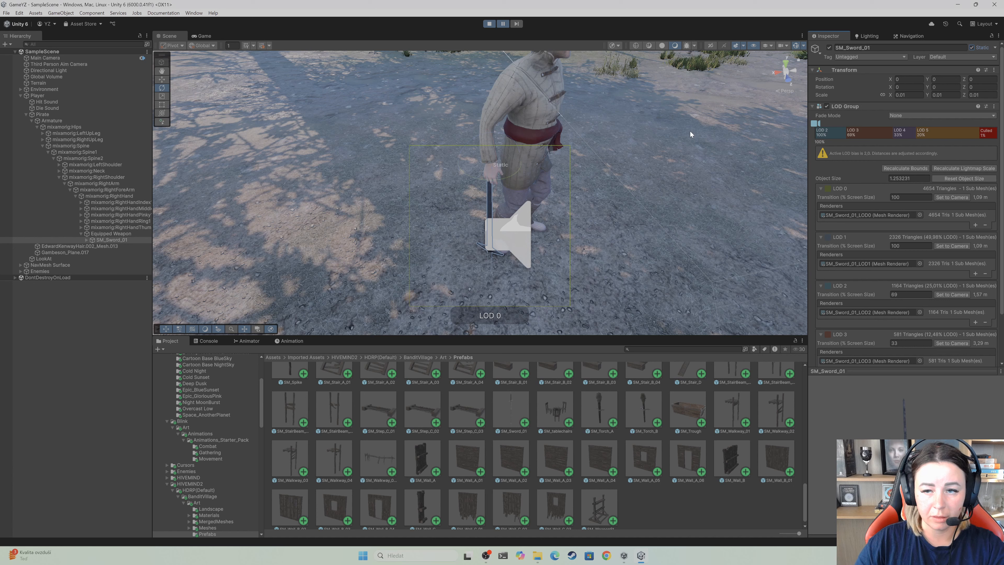
{"action": "left_click", "coordinate": [971, 48]}
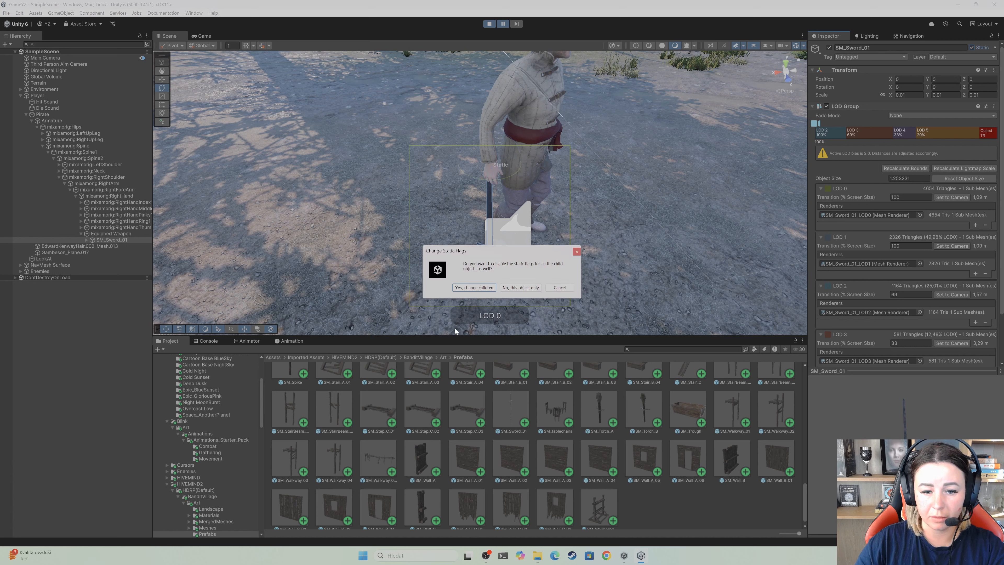
{"action": "left_click", "coordinate": [474, 289]}
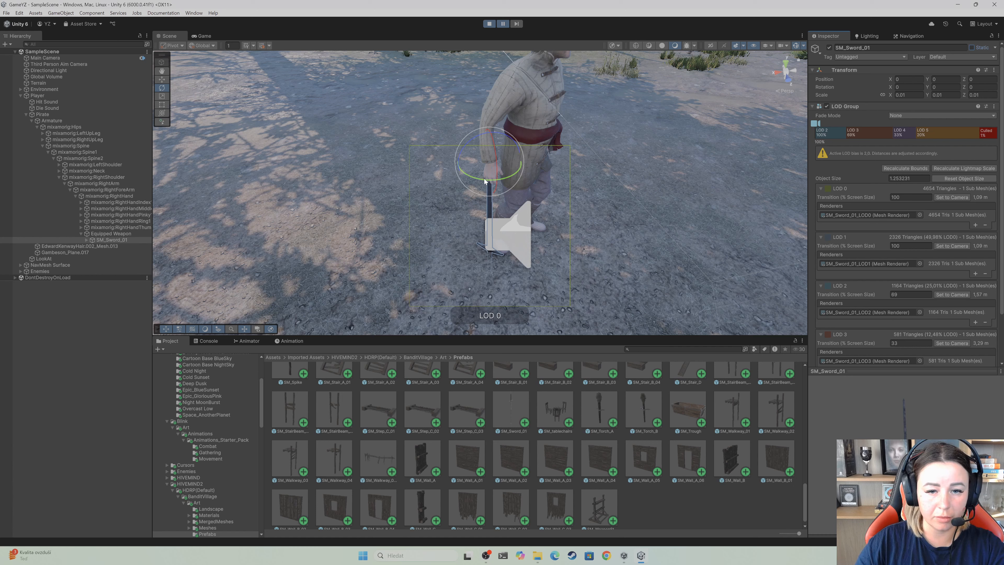
Rotate the sword to about X 18.1, Y -95.8, Z -157.5
{"action": "left_click_drag", "start_coordinate": [491, 135], "coordinate": [495, 193]}
{"action": "right_click_drag", "start_coordinate": [593, 152], "coordinate": [540, 218]}
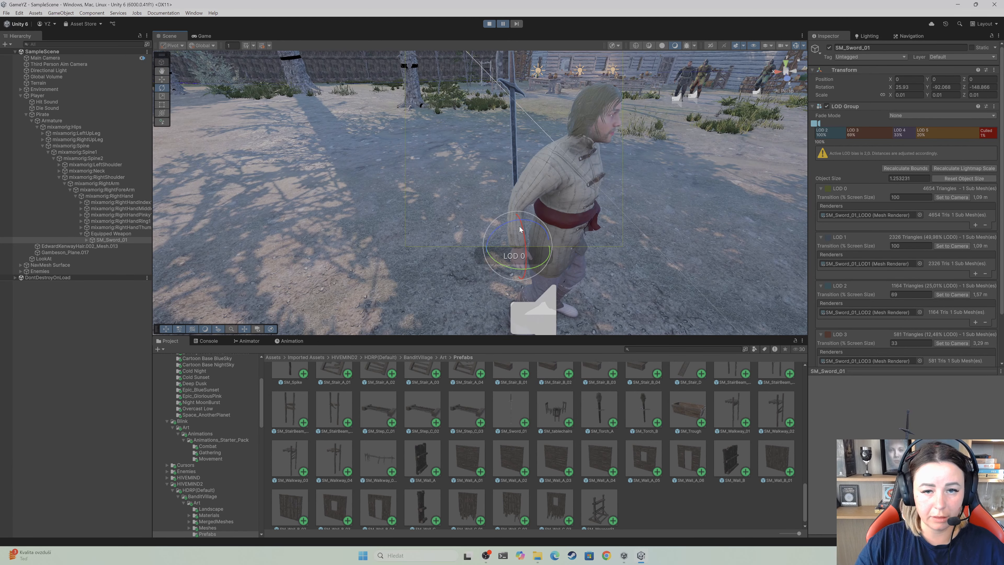
{"action": "left_click_drag", "start_coordinate": [524, 229], "coordinate": [514, 326]}
Move the sword to the right hand at about X -0.0028, Y 0.0083, Z -0.0038
{"action": "left_click", "coordinate": [162, 79]}
{"action": "right_click_drag", "start_coordinate": [603, 270], "coordinate": [541, 295]}
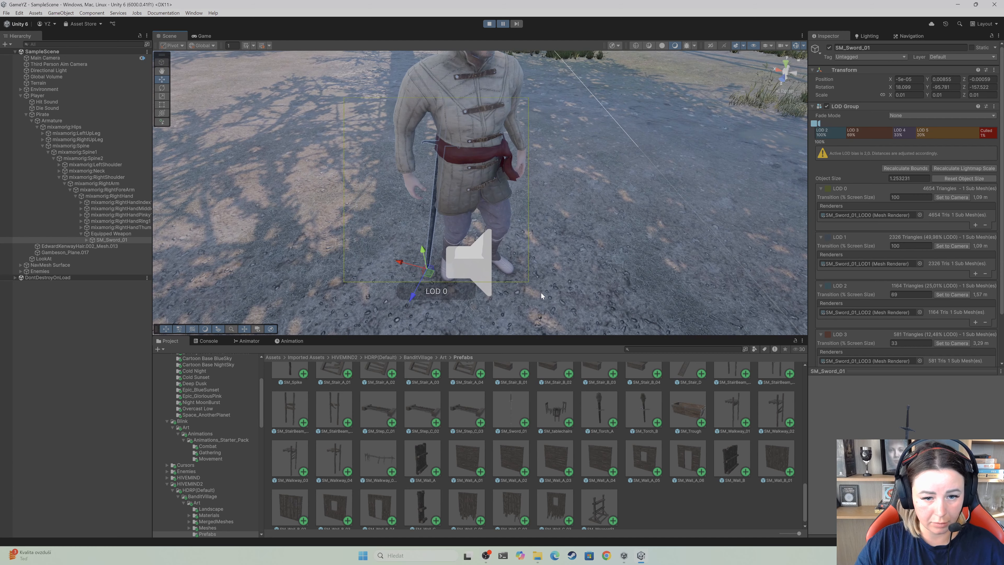
{"action": "left_click_drag", "start_coordinate": [413, 291], "coordinate": [380, 363]}
{"action": "right_click_drag", "start_coordinate": [440, 224], "coordinate": [439, 233]}
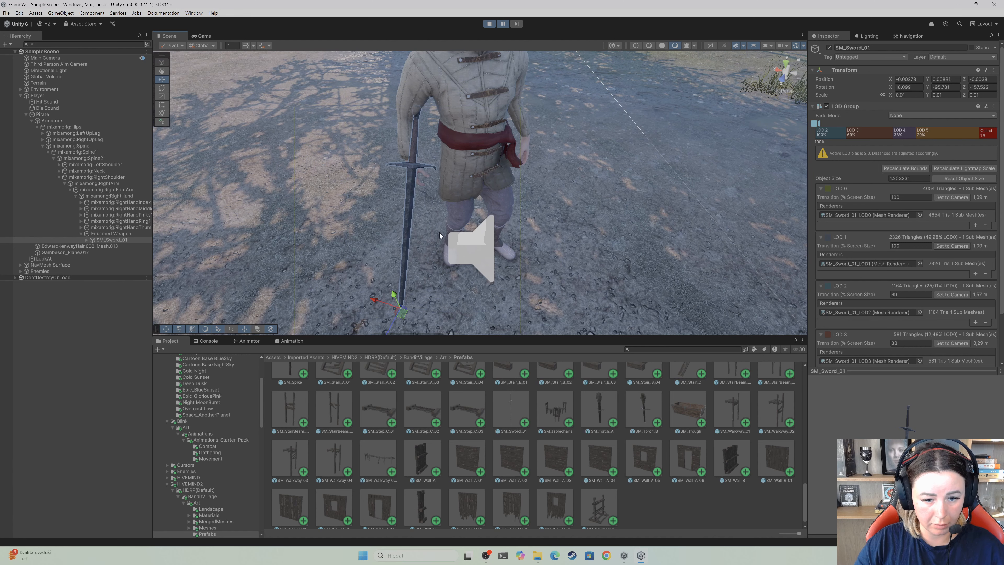
Switch the handle position to Center and rotate the sword to about X 1, Y -12, Z -133 to match the right hand's grip
{"action": "left_click", "coordinate": [162, 88]}
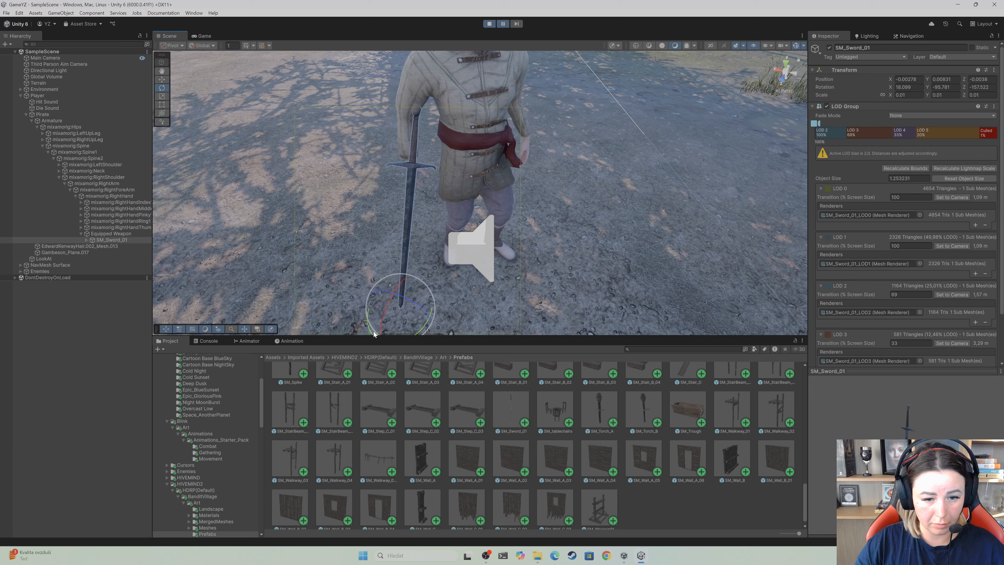
{"action": "left_click_drag", "start_coordinate": [371, 325], "coordinate": [419, 310]}
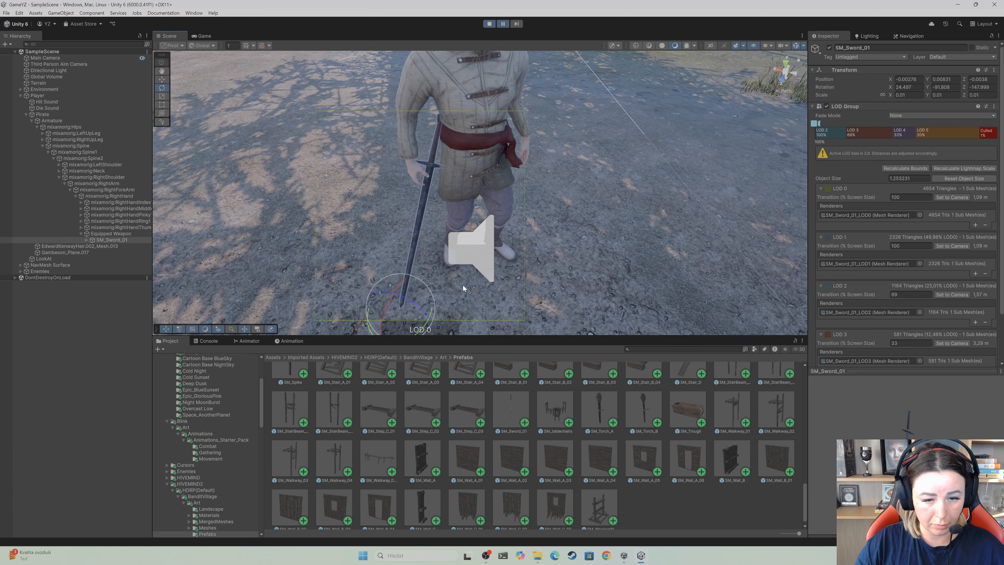
{"action": "key", "text": "z"}
{"action": "right_click_drag", "start_coordinate": [463, 284], "coordinate": [473, 240]}
{"action": "mouse_move", "coordinate": [481, 194]}
{"action": "left_mouse_down"}
{"action": "mouse_move", "coordinate": [479, 180]}
{"action": "mouse_move", "coordinate": [478, 201]}
{"action": "left_mouse_up"}
{"action": "left_click_drag", "start_coordinate": [479, 202], "coordinate": [627, 232], "text": "alt"}
{"action": "key", "text": "w"}
{"action": "left_click_drag", "start_coordinate": [652, 217], "coordinate": [614, 213], "text": "alt"}
{"action": "key", "text": "e"}
{"action": "left_click_drag", "start_coordinate": [588, 254], "coordinate": [570, 246]}
{"action": "left_click_drag", "start_coordinate": [594, 207], "coordinate": [577, 244]}
{"action": "left_click_drag", "start_coordinate": [576, 233], "coordinate": [671, 224], "text": "alt"}
Move the sword so its grip sits in the right hand, at about X -0.0074, Y 0.0078, Z -0.0011
{"action": "left_click", "coordinate": [163, 80]}
{"action": "mouse_move", "coordinate": [539, 242]}
{"action": "left_mouse_down"}
{"action": "mouse_move", "coordinate": [563, 253]}
{"action": "mouse_move", "coordinate": [542, 246]}
{"action": "left_mouse_up"}
{"action": "key", "text": "d"}
{"action": "right_click_drag", "start_coordinate": [542, 248], "coordinate": [477, 249]}
{"action": "key", "text": "w"}
{"action": "key", "text": "a"}
{"action": "key", "text": "a"}
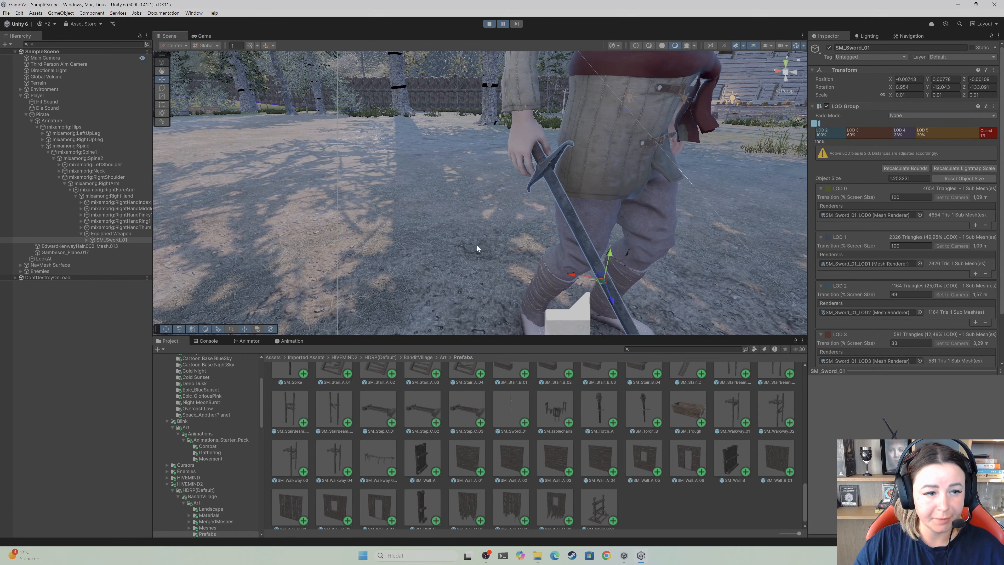
Copy the Transform component of SM_Sword_01 and stop the running game
{"action": "left_click", "coordinate": [111, 240]}
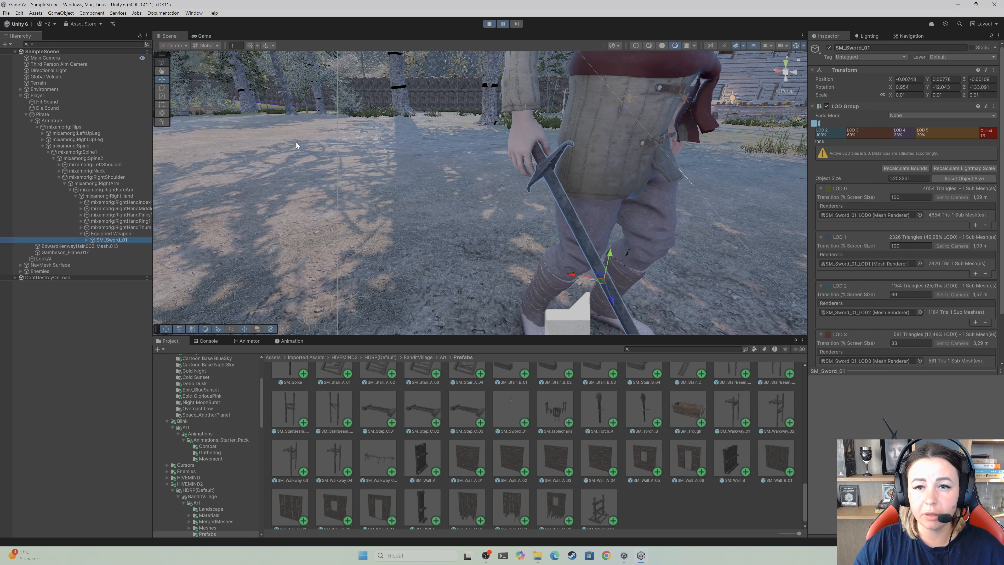
{"action": "left_click", "coordinate": [994, 70]}
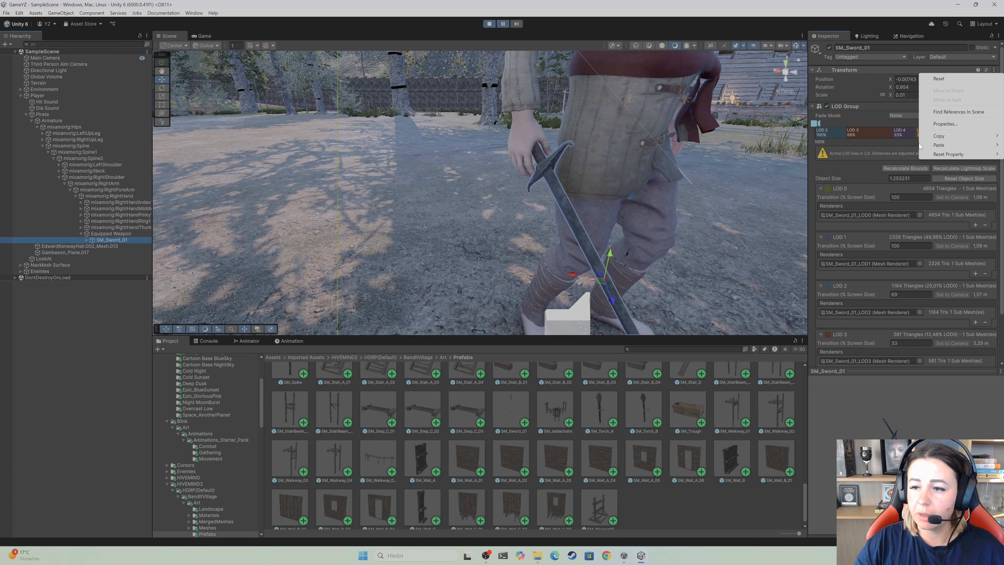
{"action": "mouse_move", "coordinate": [963, 138]}
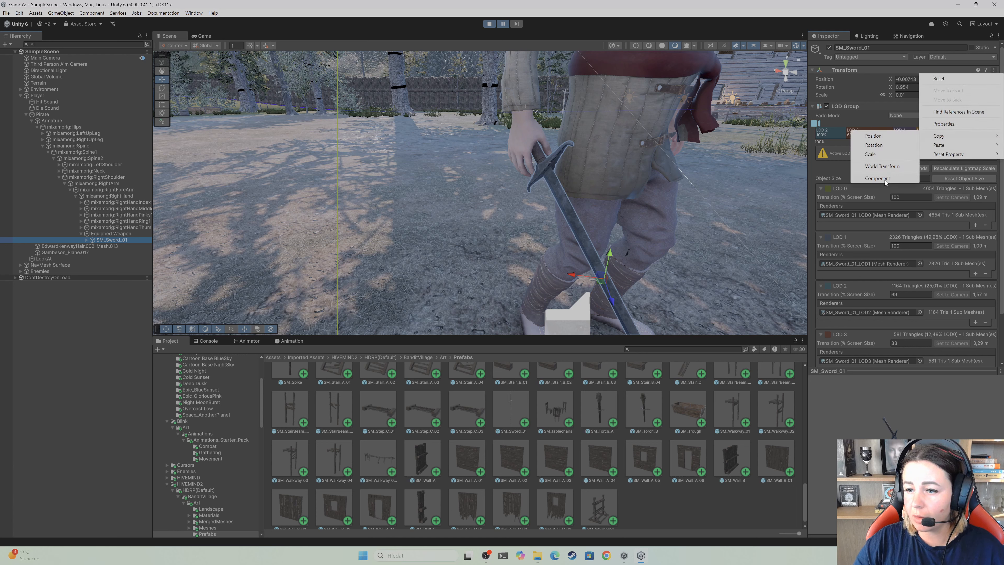
{"action": "left_click", "coordinate": [877, 178]}
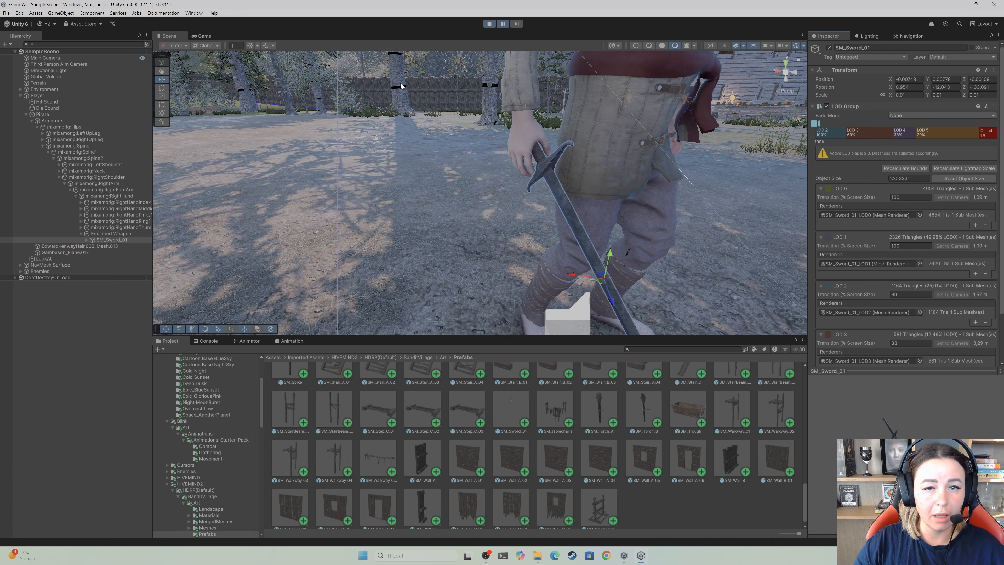
{"action": "left_click", "coordinate": [490, 24]}
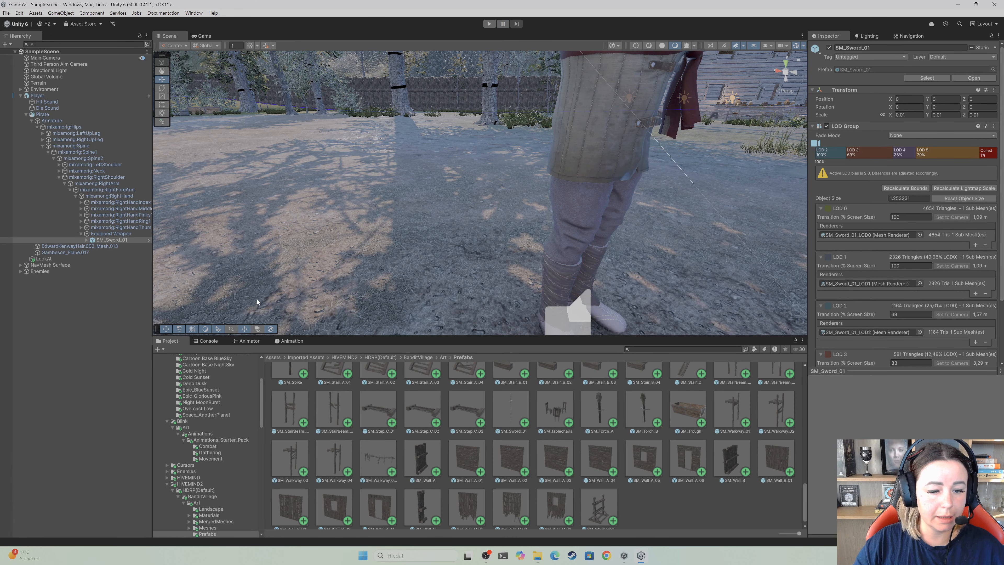
Open the Player prefab and paste the copied Transform component values onto SM_Sword_01
{"action": "left_click", "coordinate": [148, 96]}
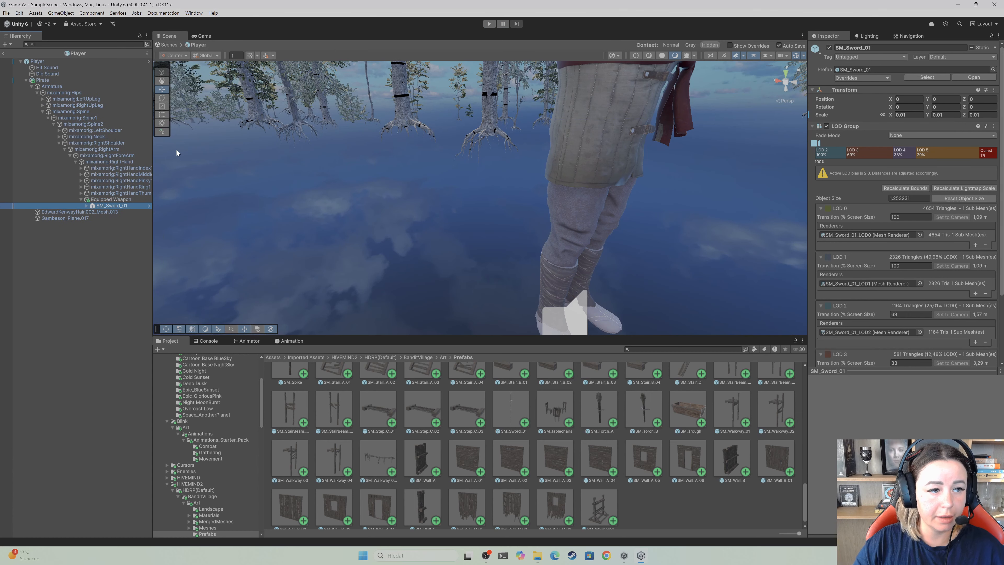
{"action": "left_click", "coordinate": [125, 207]}
{"action": "right_click", "coordinate": [968, 90]}
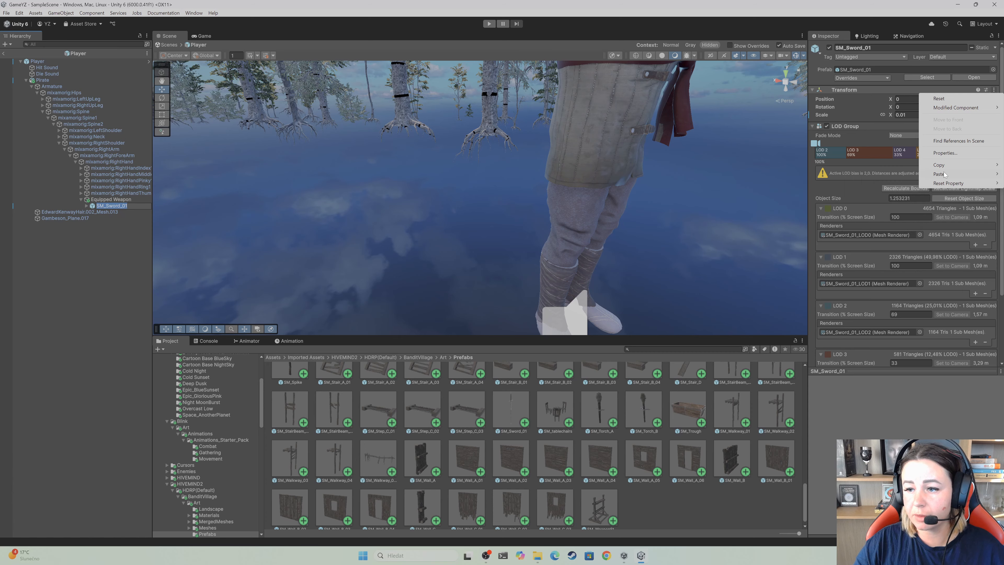
{"action": "mouse_move", "coordinate": [941, 176]}
{"action": "left_click", "coordinate": [876, 225]}
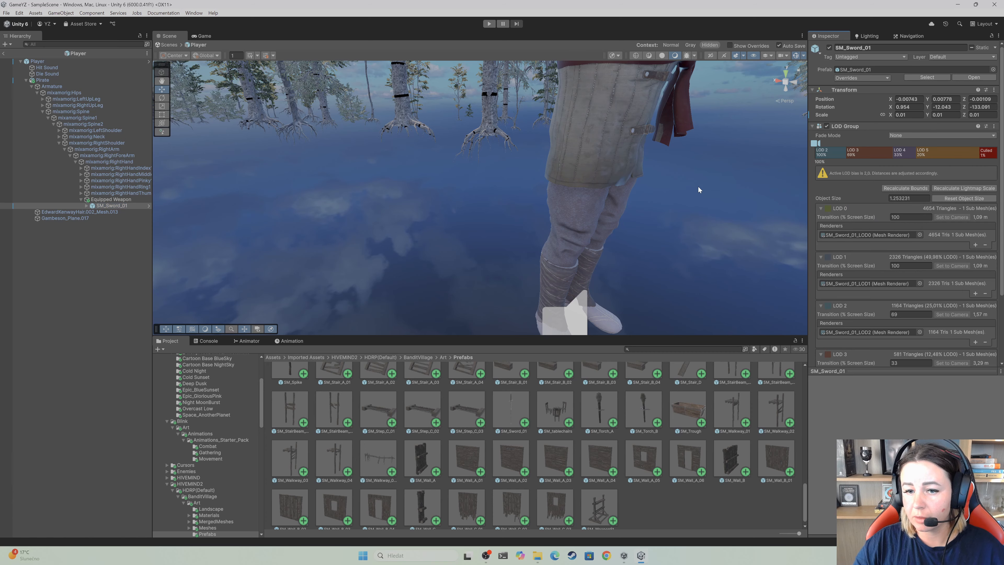
{"action": "mouse_move", "coordinate": [681, 179]}
{"action": "right_mouse_down"}
{"action": "mouse_move", "coordinate": [639, 163]}
{"action": "mouse_move", "coordinate": [663, 168]}
{"action": "mouse_move", "coordinate": [677, 197]}
{"action": "mouse_move", "coordinate": [677, 186]}
{"action": "mouse_move", "coordinate": [696, 180]}
{"action": "right_mouse_up"}
{"action": "key", "text": "s"}
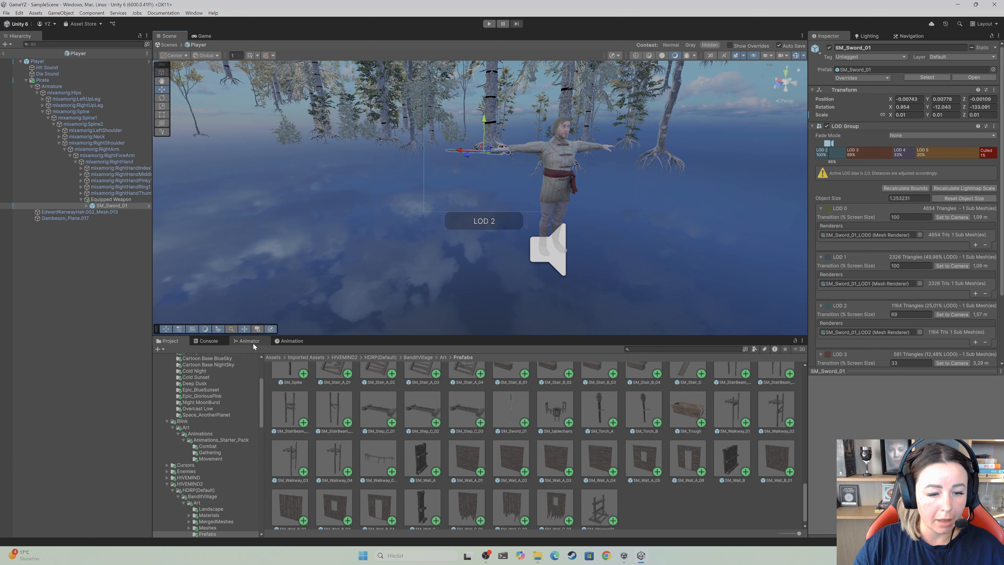
Create a folder named Weapons directly inside the project's Assets folder
{"action": "left_click", "coordinate": [269, 358]}
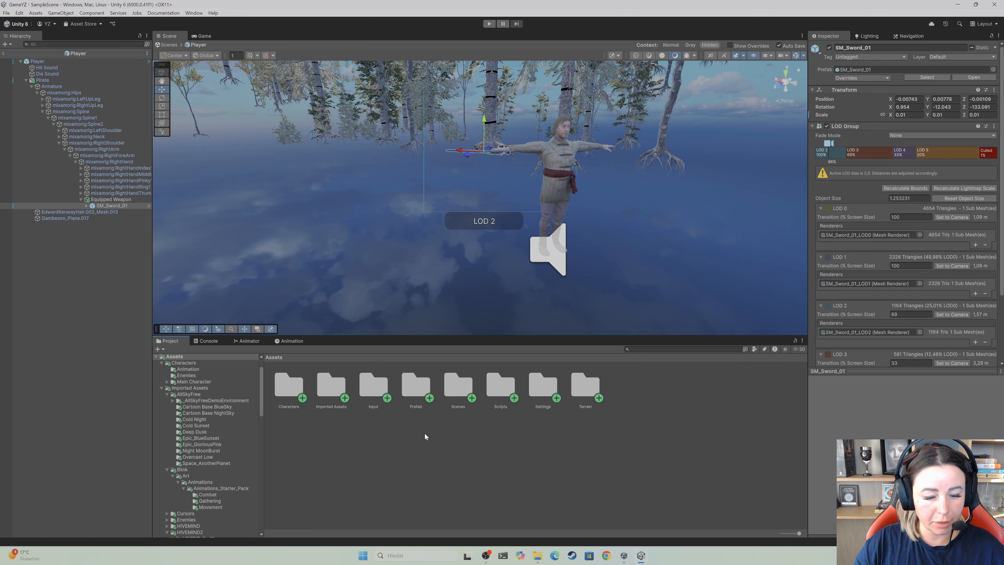
{"action": "right_click", "coordinate": [357, 443]}
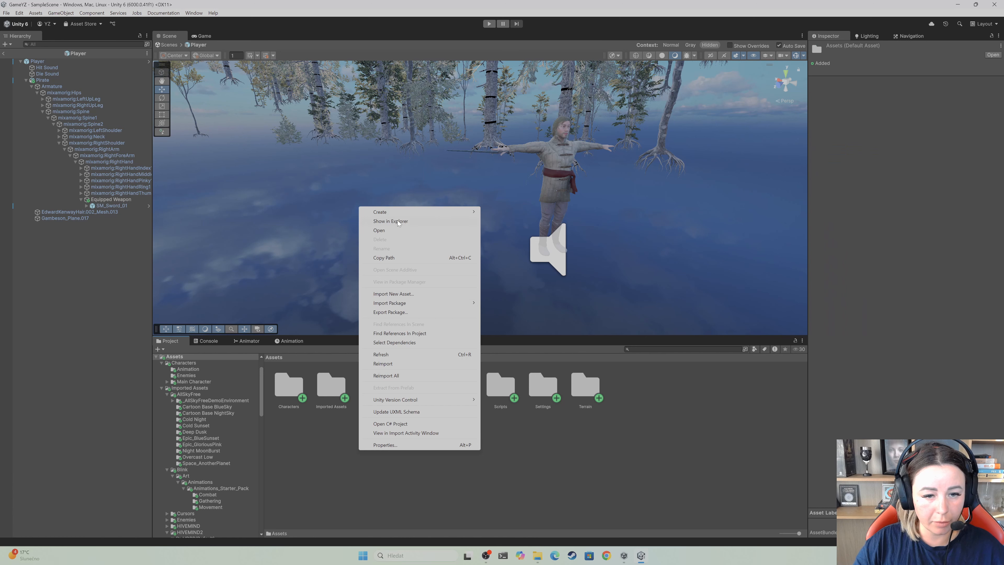
{"action": "mouse_move", "coordinate": [455, 211]}
{"action": "left_click", "coordinate": [526, 208]}
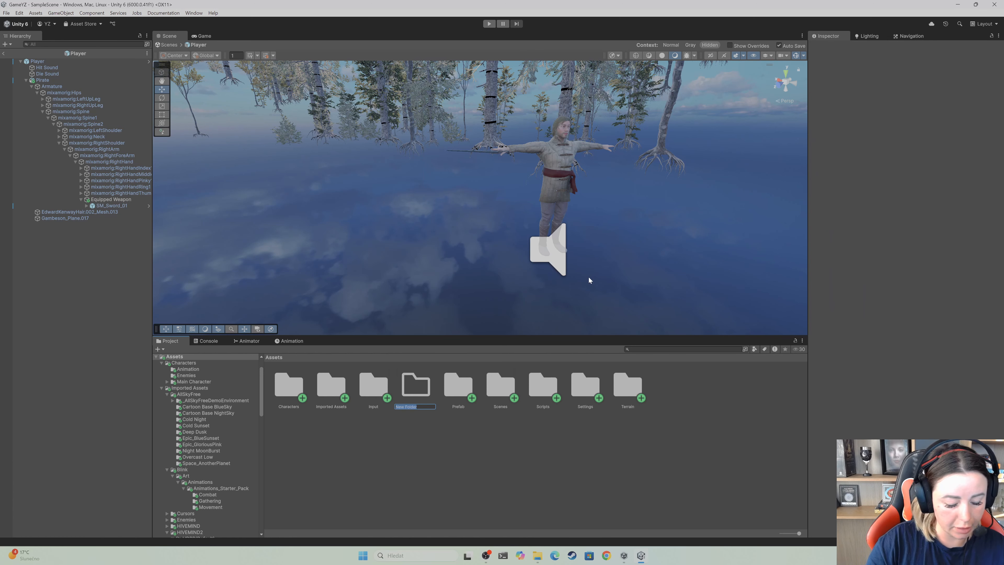
{"action": "type", "text": "Weapons"}
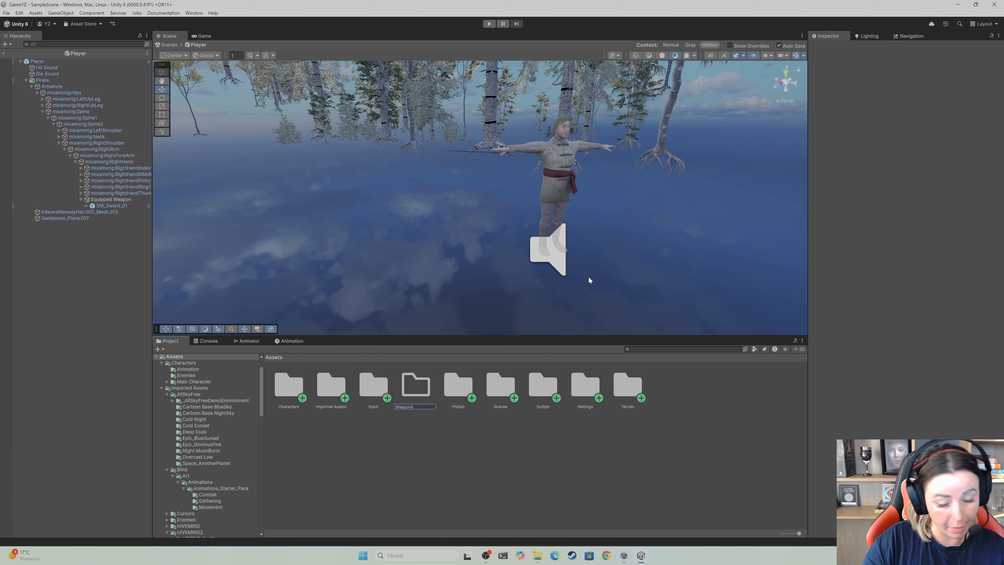
{"action": "key", "text": "Return"}
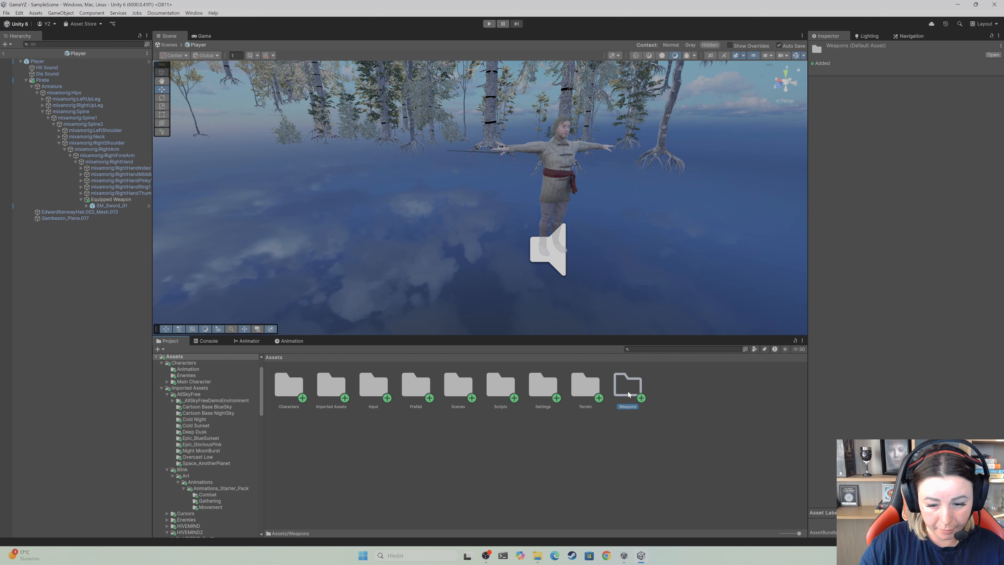
Create a subfolder named Sword inside the Weapons folder
{"action": "double_click", "coordinate": [627, 390]}
{"action": "right_click", "coordinate": [360, 396]}
{"action": "mouse_move", "coordinate": [387, 161]}
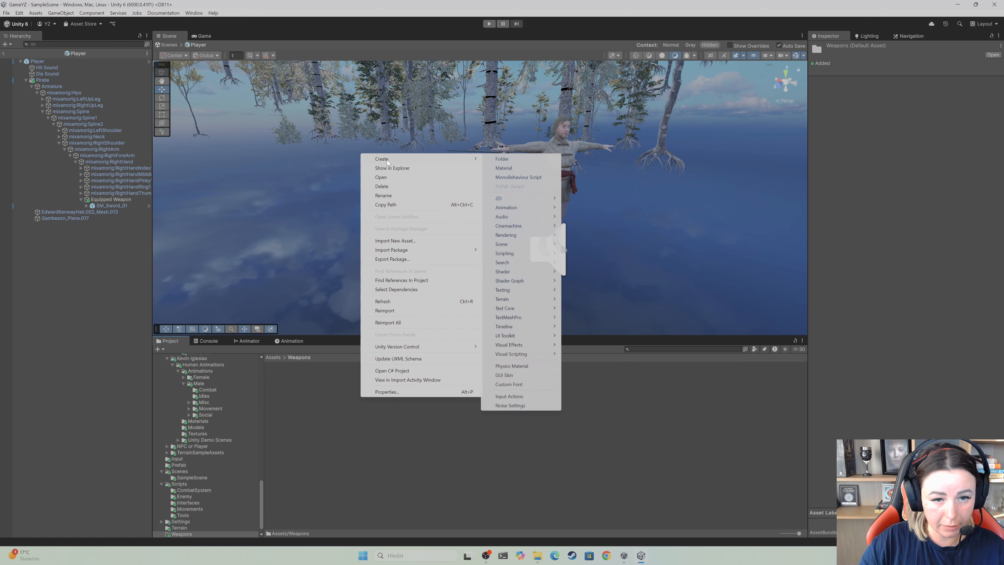
{"action": "left_click", "coordinate": [510, 160]}
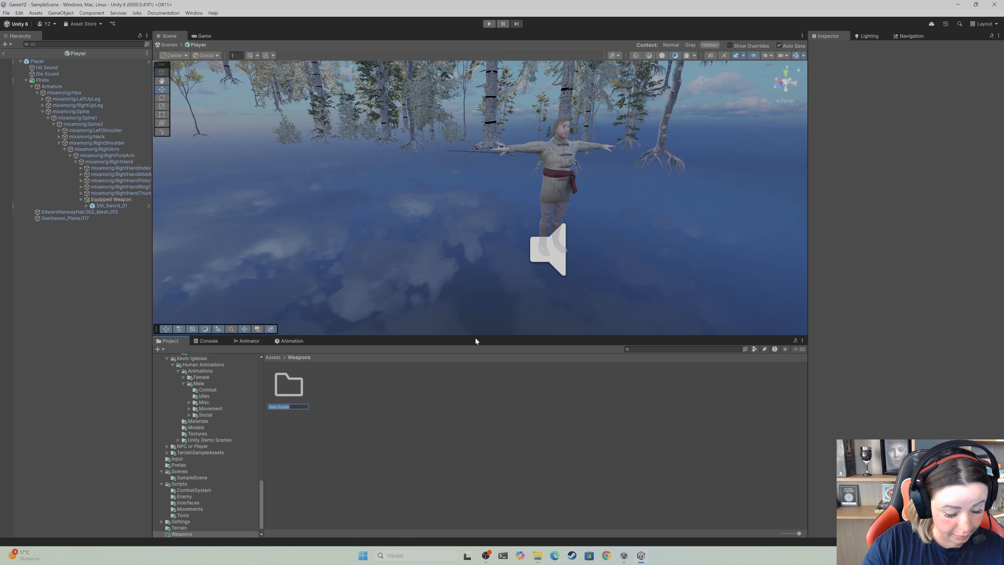
{"action": "type", "text": "Sword"}
{"action": "key", "text": "Return"}
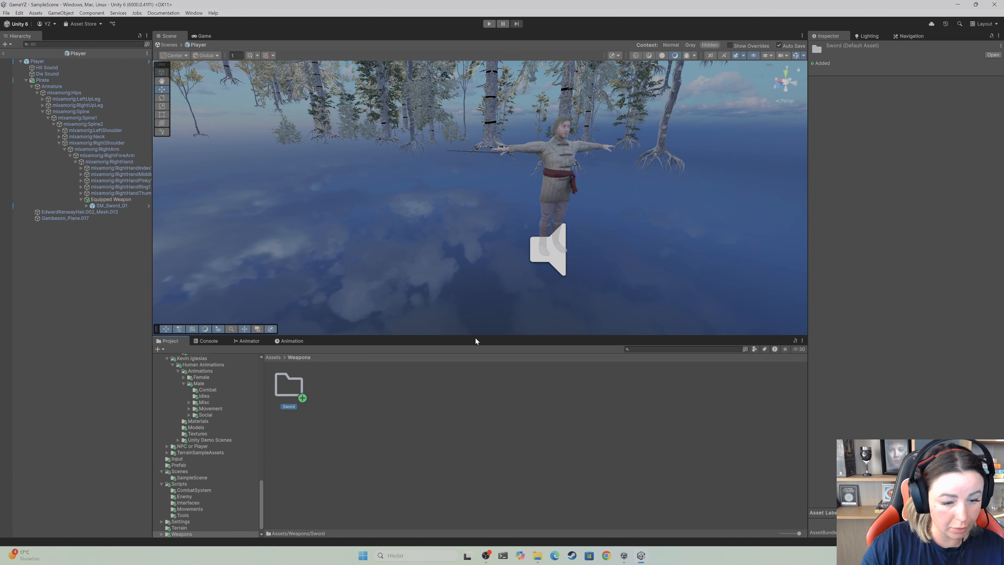
Save Equipped Weapon as a prefab in the Sword folder, then delete it from the Player prefab and return to SampleScene
{"action": "double_click", "coordinate": [279, 376]}
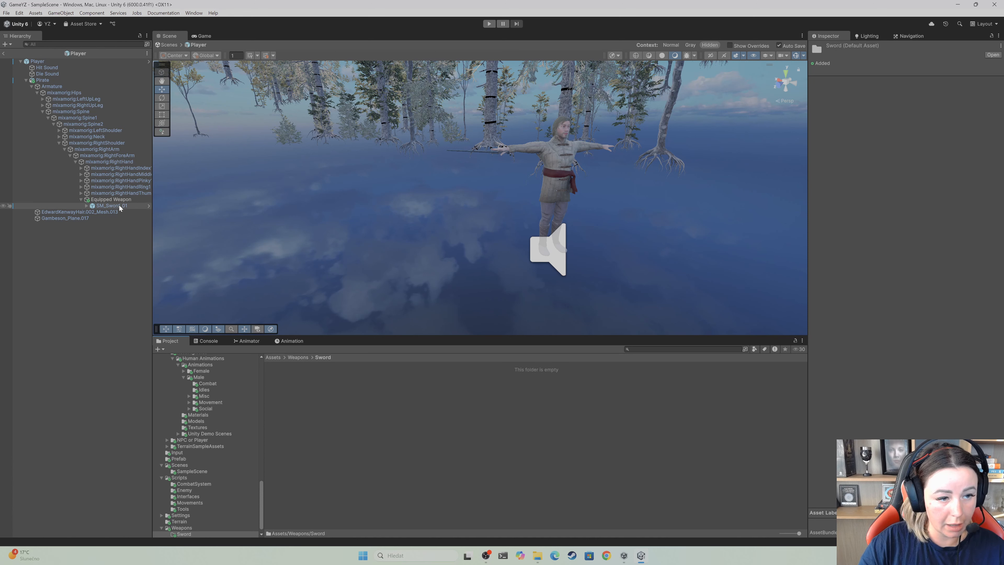
{"action": "left_click_drag", "start_coordinate": [116, 202], "coordinate": [325, 416]}
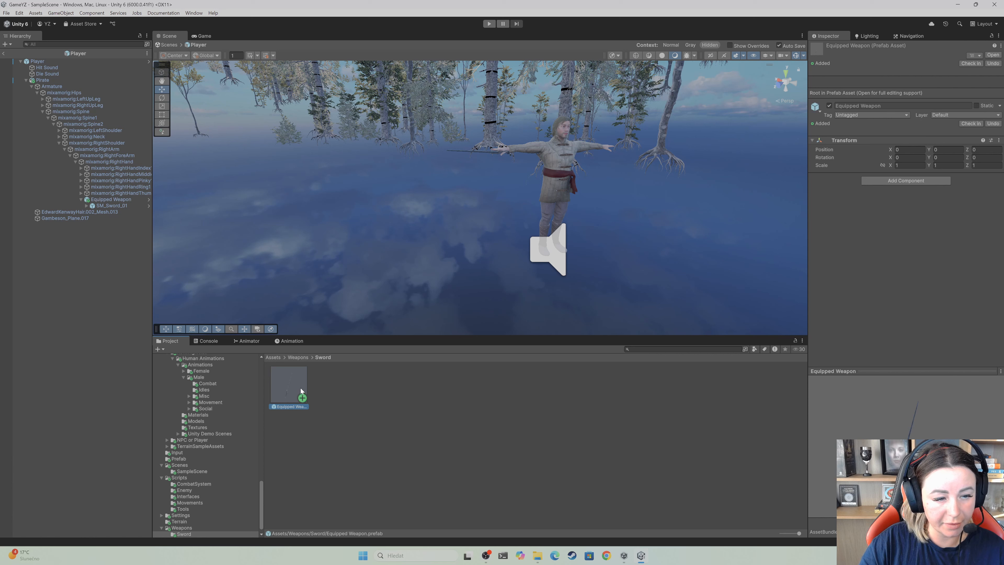
{"action": "left_click", "coordinate": [126, 200]}
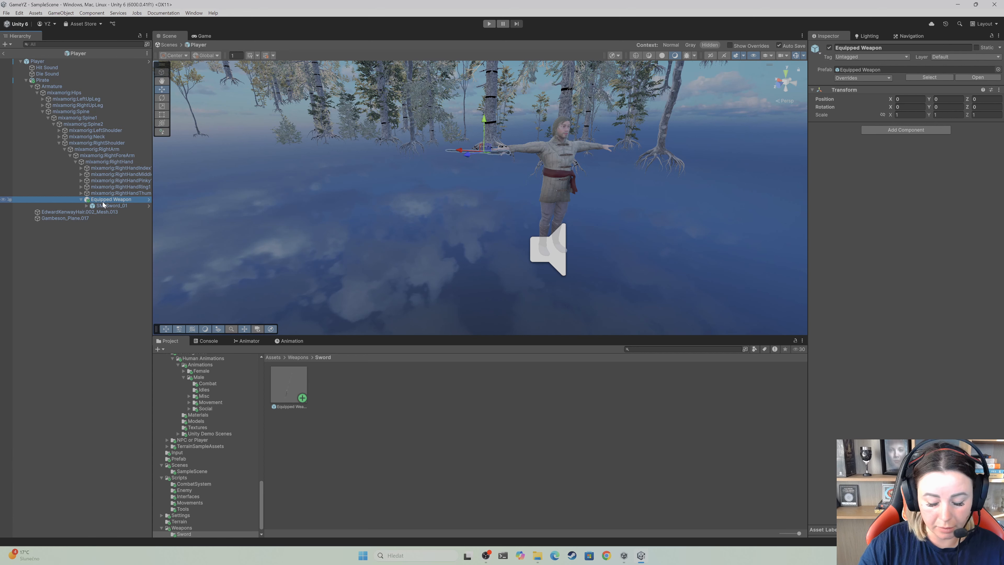
{"action": "key", "text": "Delete"}
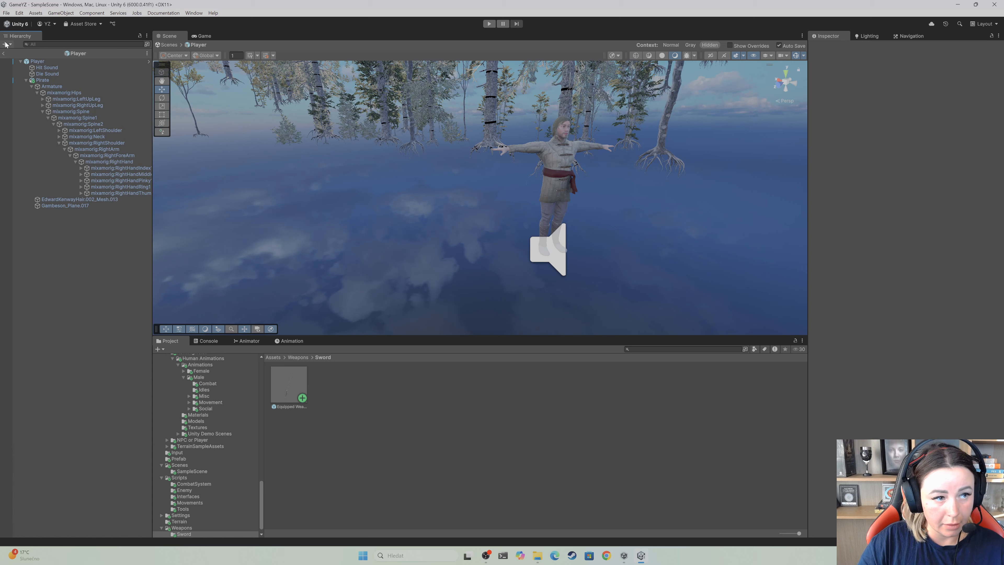
{"action": "left_click", "coordinate": [3, 53]}
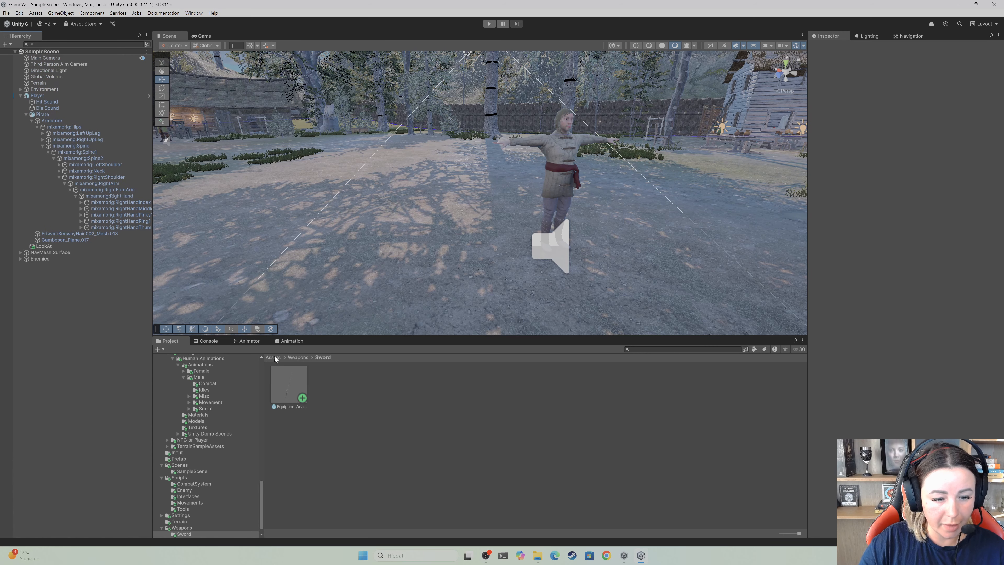
Open the Fight script from Assets/Scripts/CombatSystem in Visual Studio and dismiss the tab layout tip
{"action": "left_click", "coordinate": [275, 357]}
{"action": "double_click", "coordinate": [498, 380]}
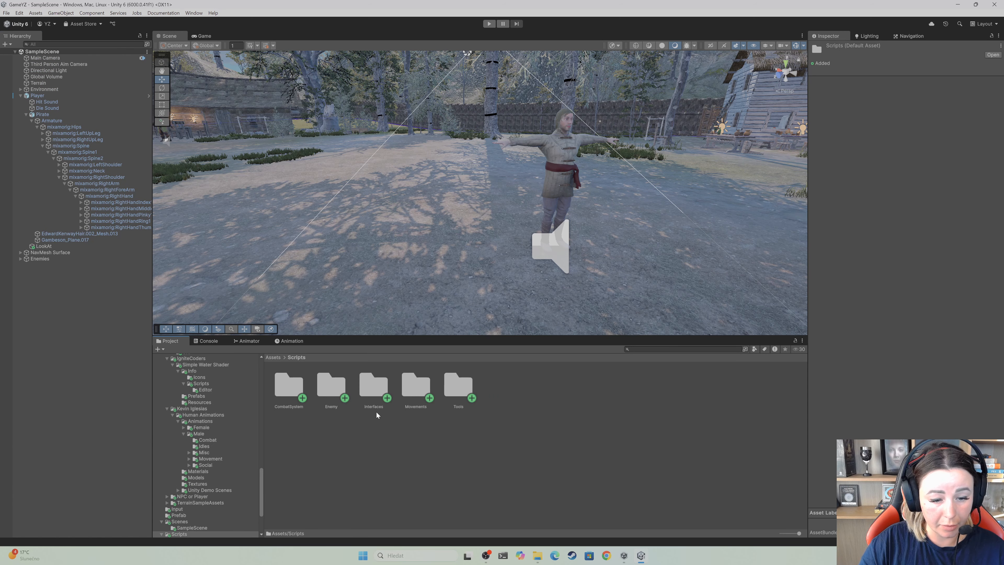
{"action": "double_click", "coordinate": [293, 384]}
{"action": "double_click", "coordinate": [331, 385]}
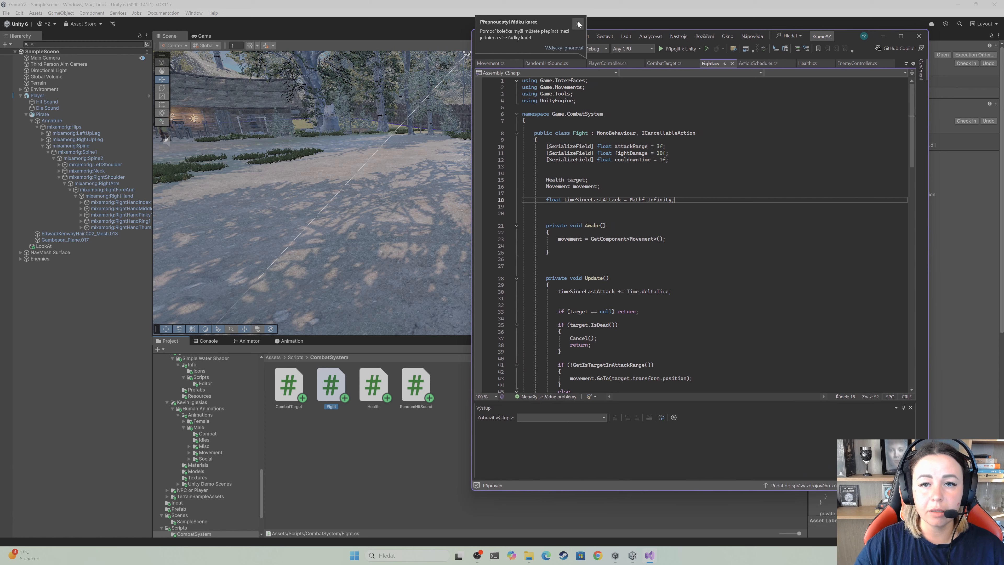
{"action": "left_click", "coordinate": [577, 24]}
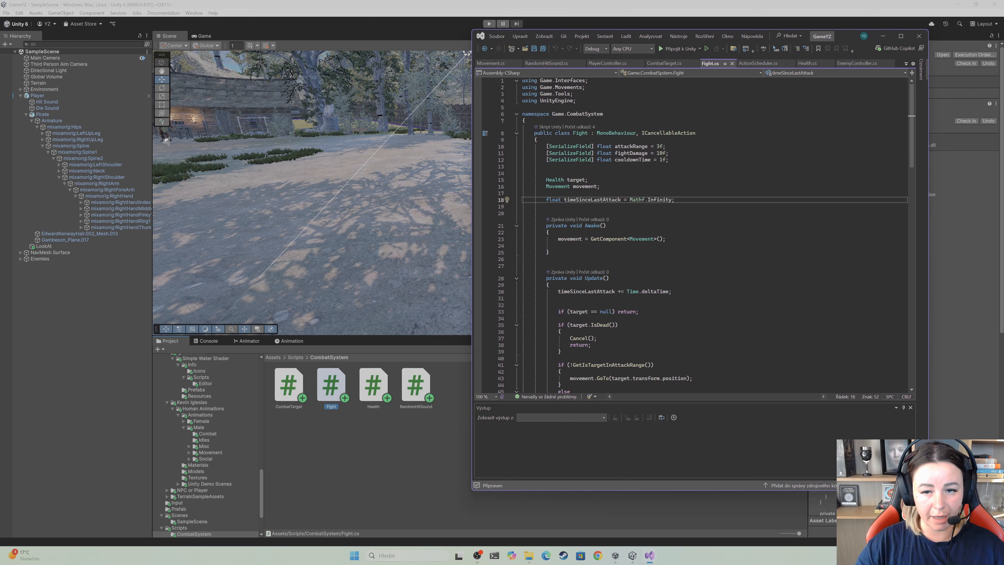
Below cooldownTime in the Fight class, declare a serialized GameObject field weaponPrefab initialized to null
{"action": "left_click", "coordinate": [668, 159]}
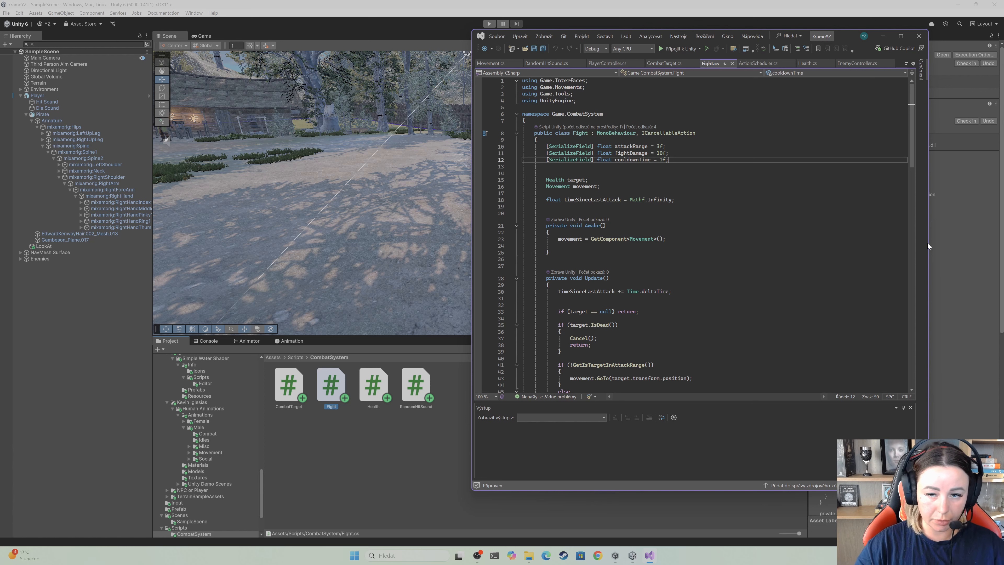
{"action": "key", "text": "Return"}
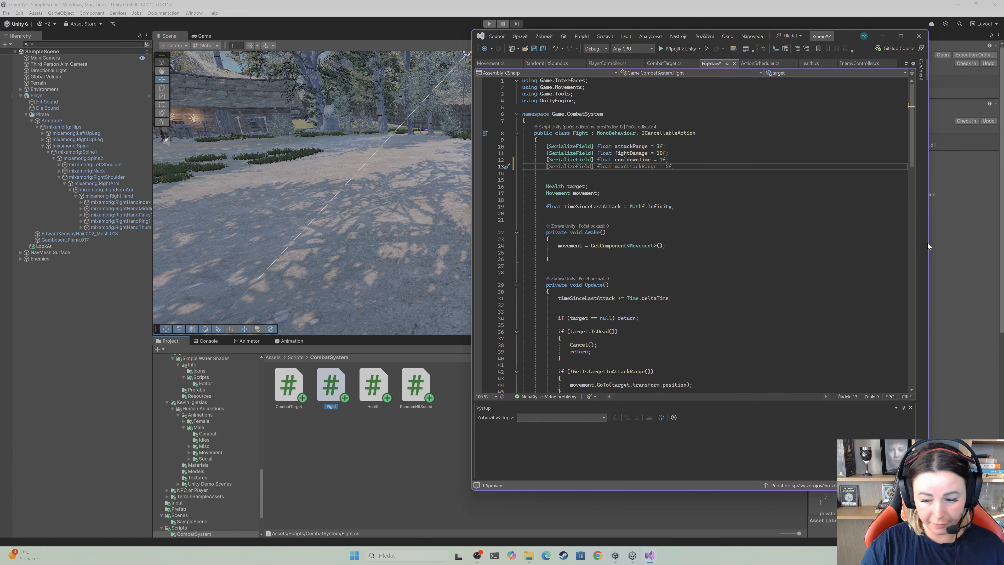
{"action": "type", "text": "["}
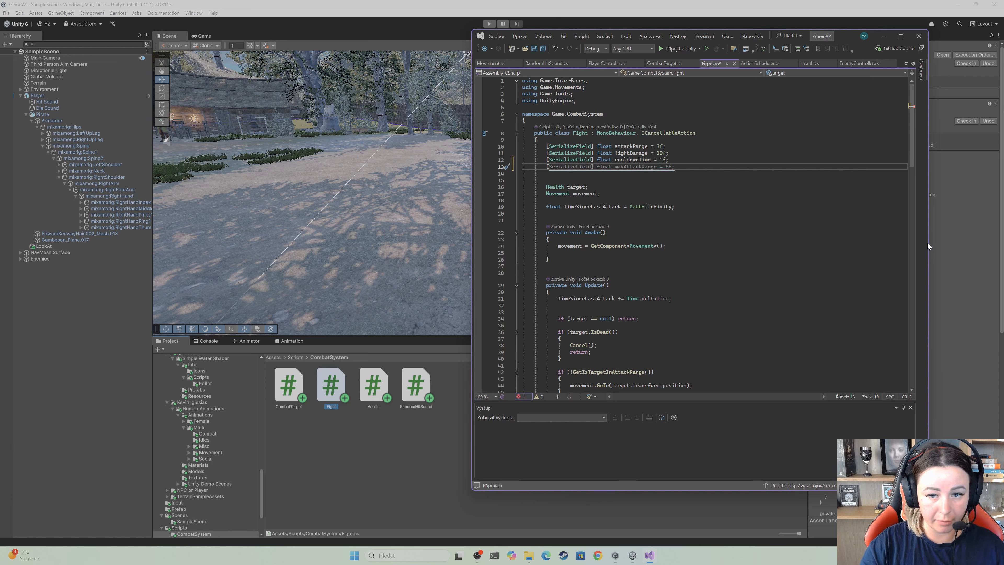
{"action": "type", "text": "Ser"}
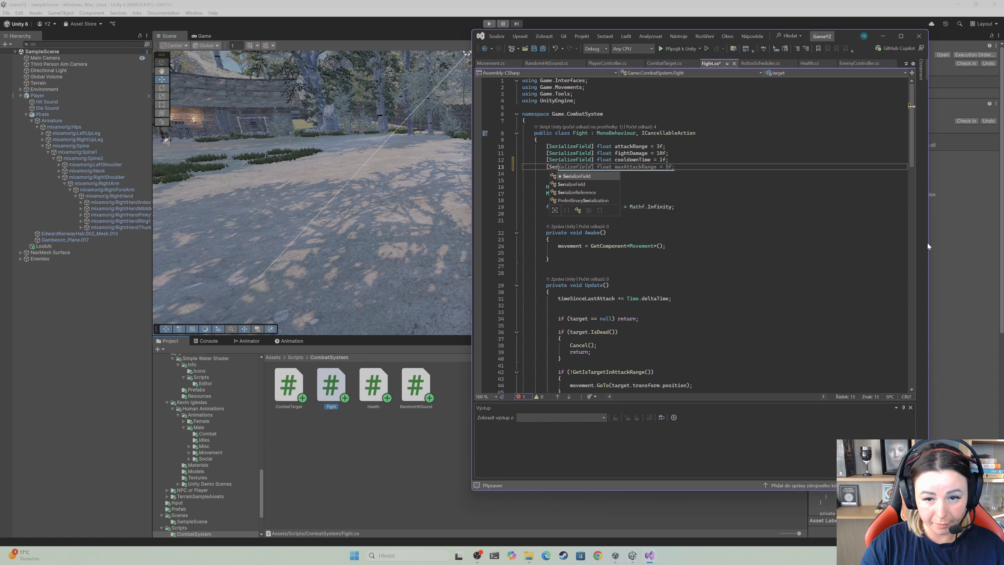
{"action": "type", "text": "ializeField] "}
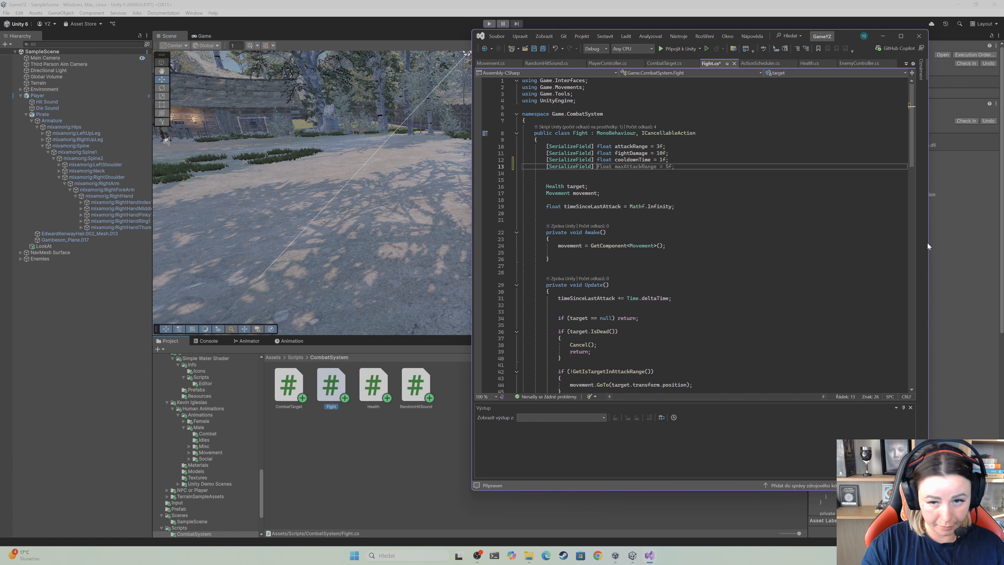
{"action": "type", "text": "Game"}
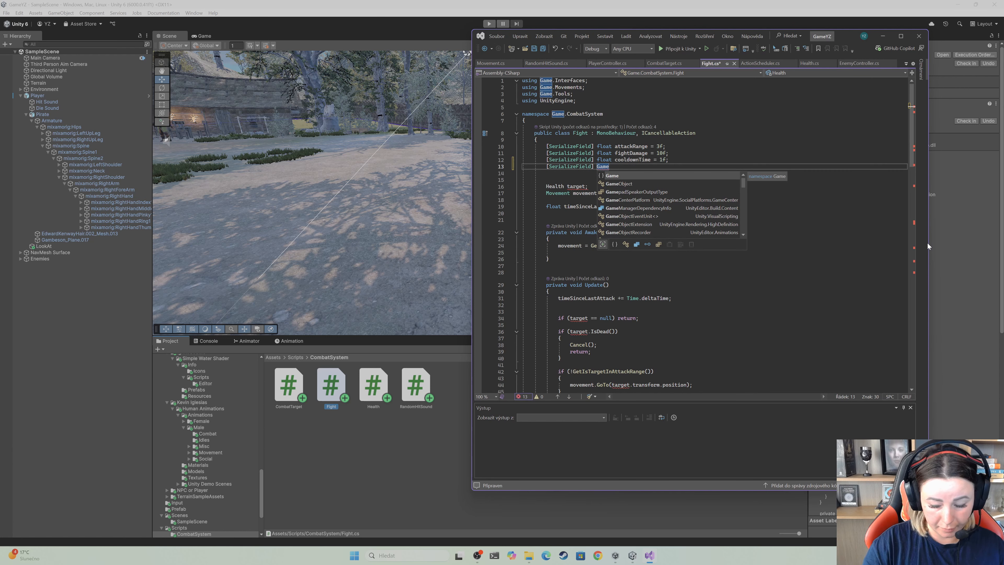
{"action": "type", "text": "Object "}
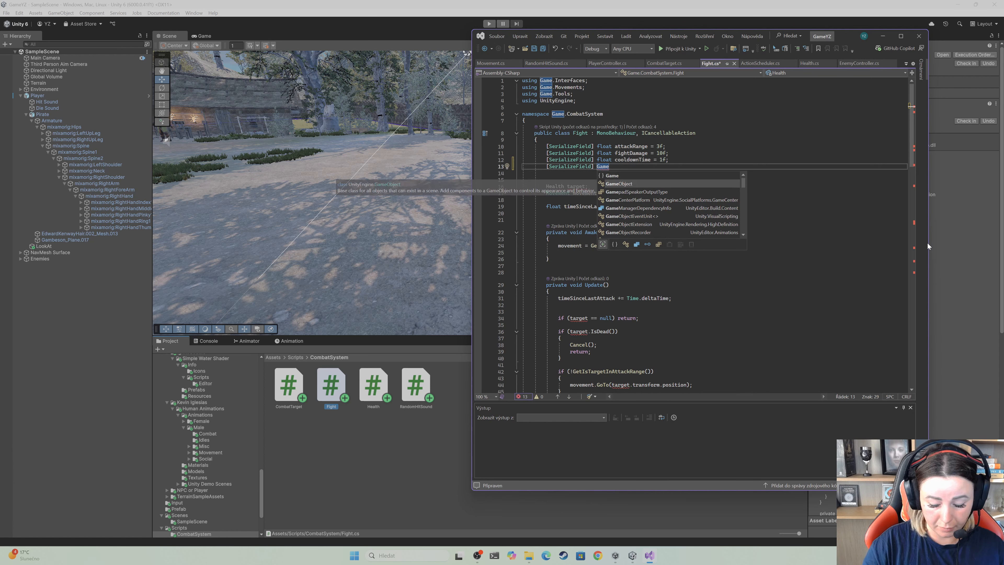
{"action": "type", "text": "w"}
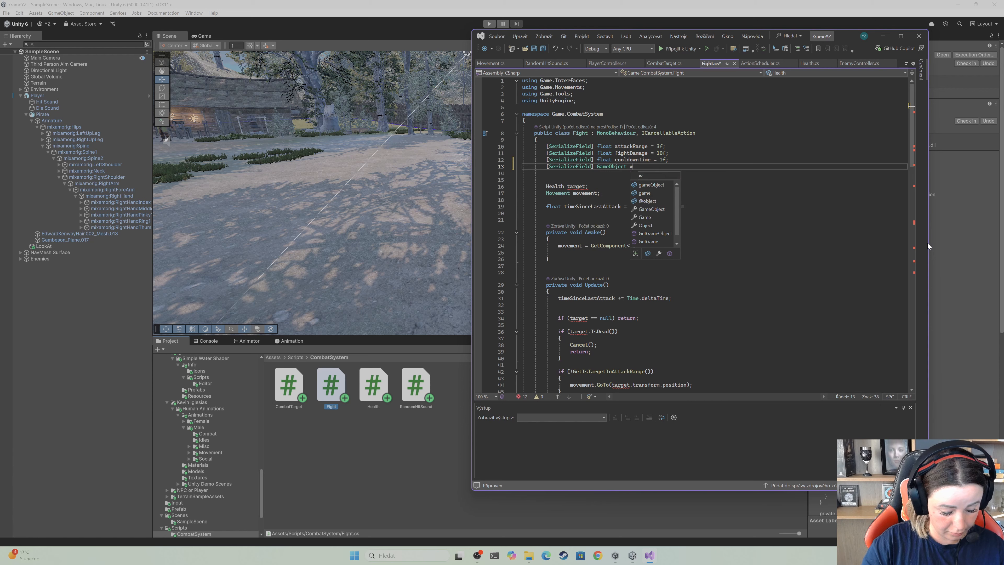
{"action": "type", "text": "eaponPrefab;"}
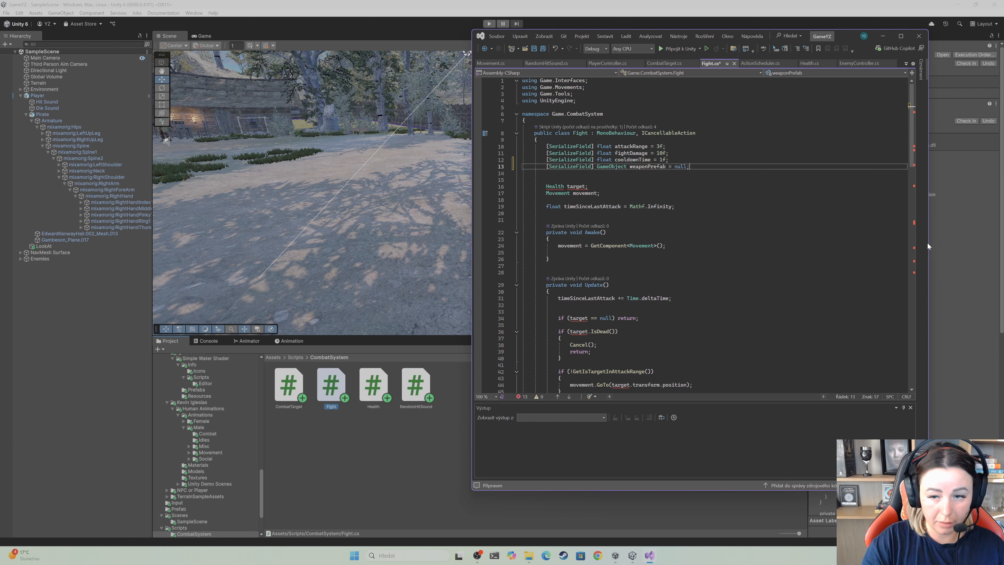
Below weaponPrefab, declare a serialized Transform field weaponSpawnPoint initialized to null
{"action": "key", "text": "Return"}
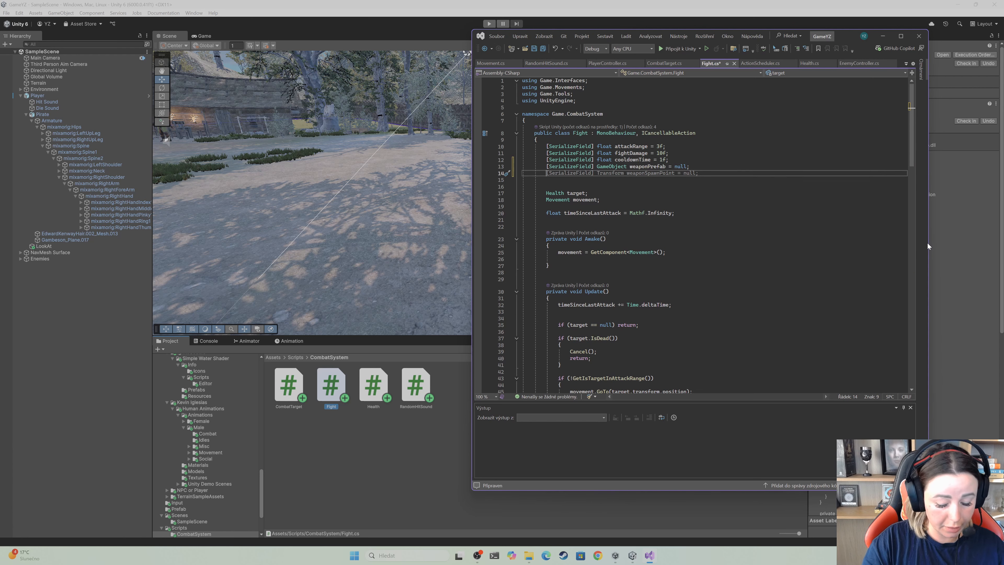
{"action": "type", "text": "["}
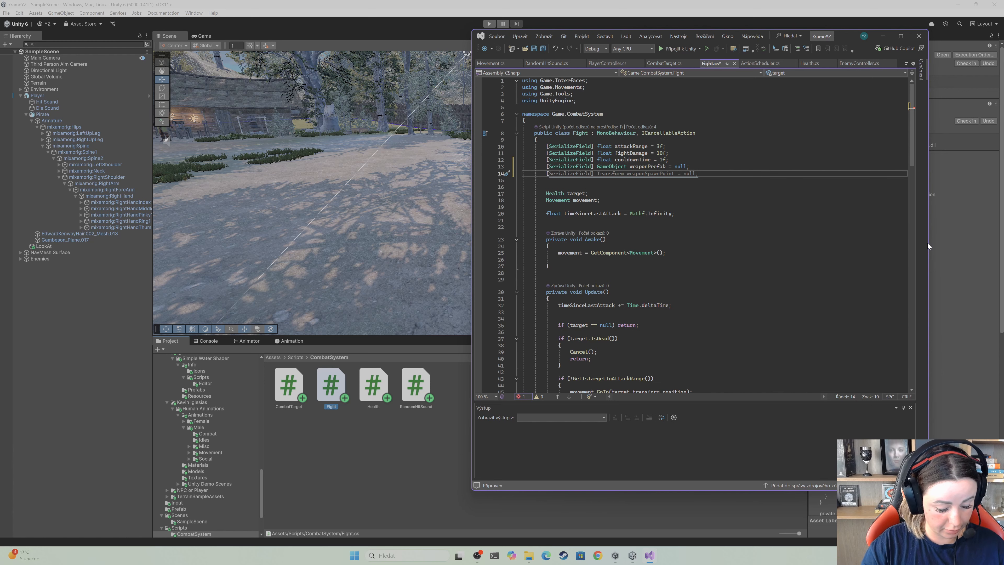
{"action": "type", "text": "SerializeField"}
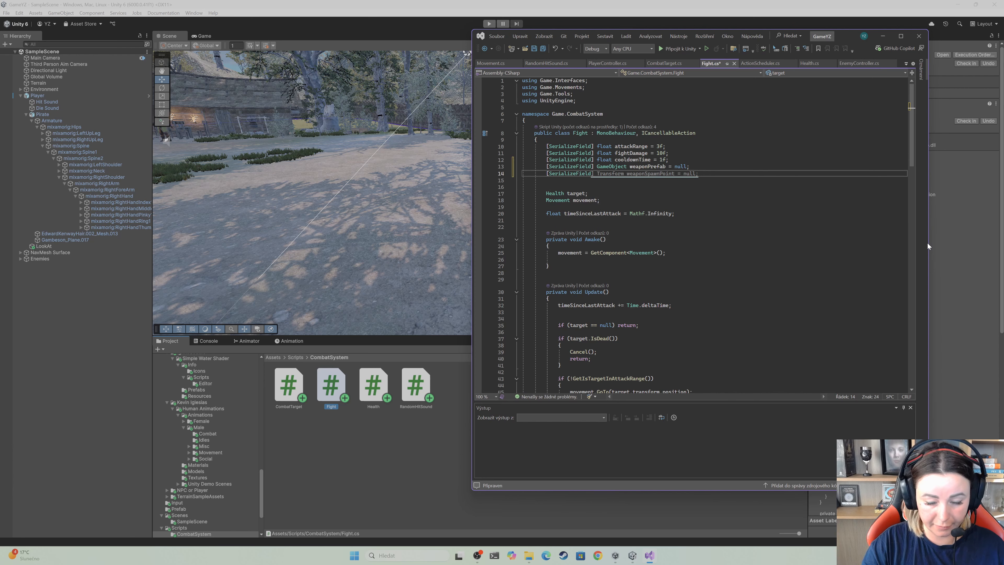
{"action": "key", "text": "Tab"}
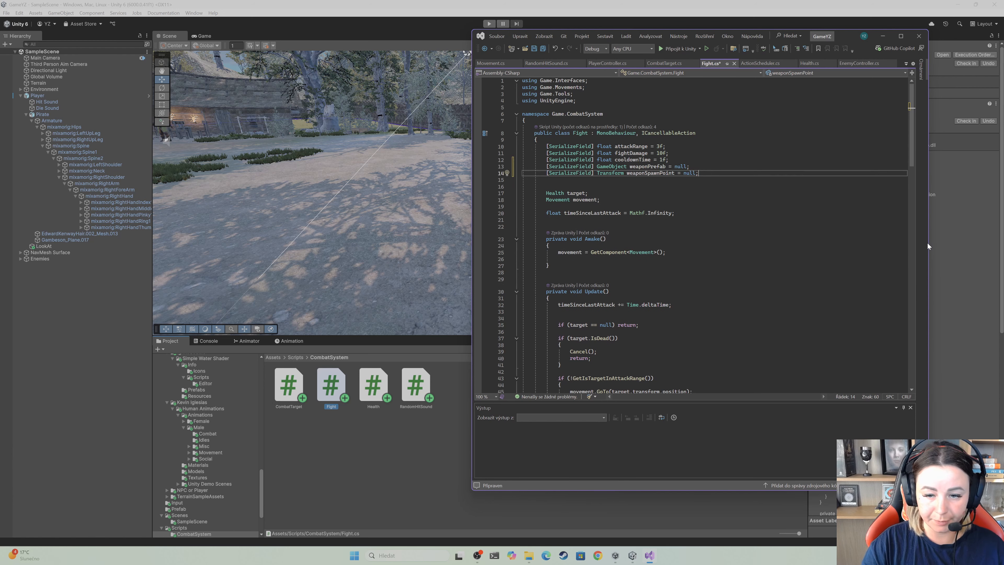
Below weaponSpawnPoint, add a serialized field for the animator override controller, named after its type
{"action": "key", "text": "Return"}
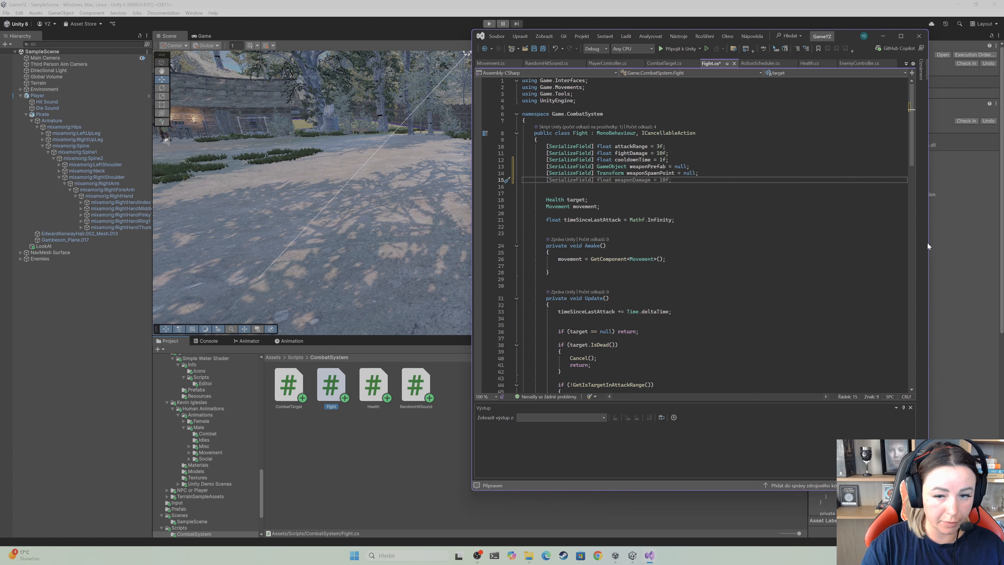
{"action": "type", "text": "[S"}
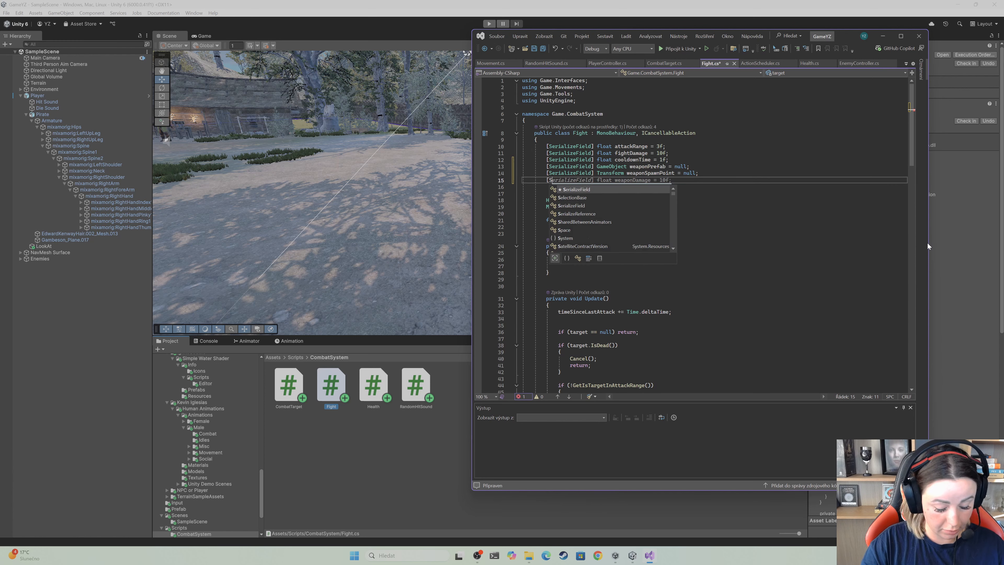
{"action": "type", "text": "erializeField]"}
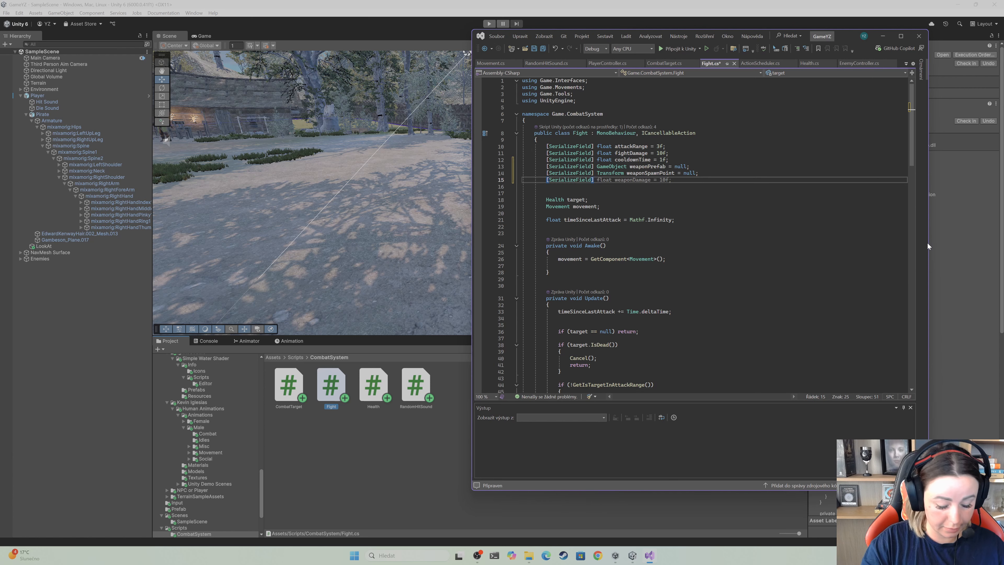
{"action": "type", "text": " Aiomat"}
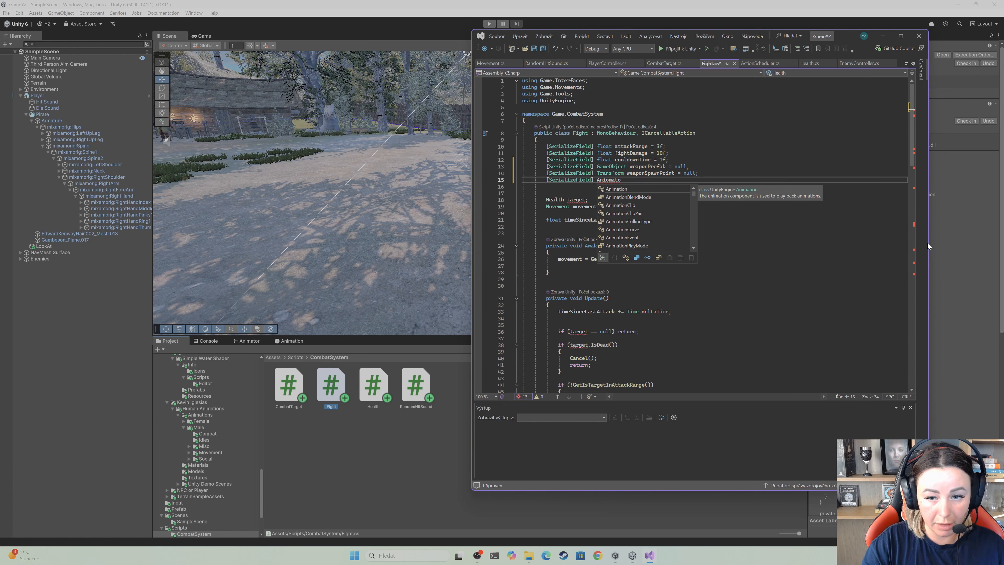
{"action": "type", "text": "orOv"}
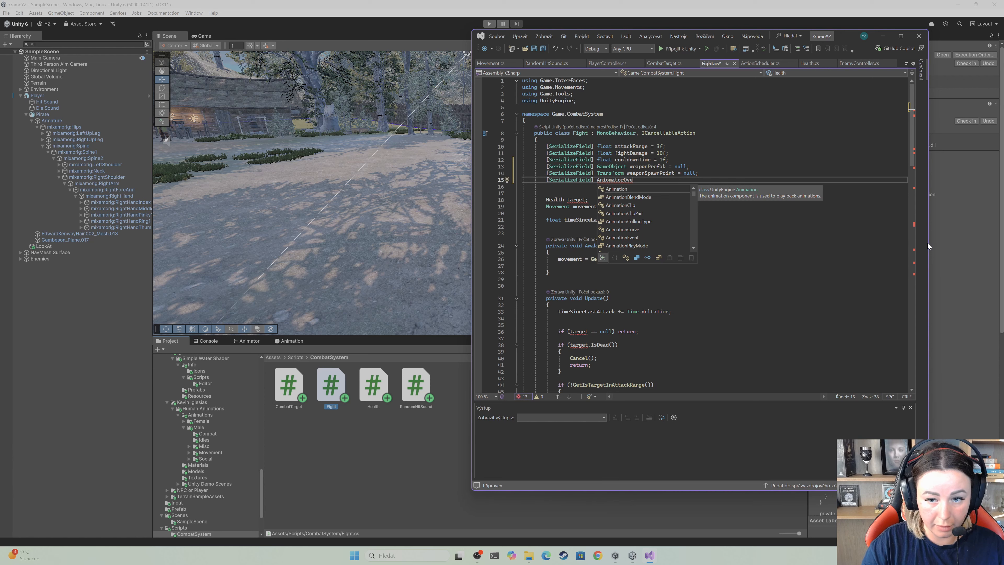
{"action": "type", "text": "e"}
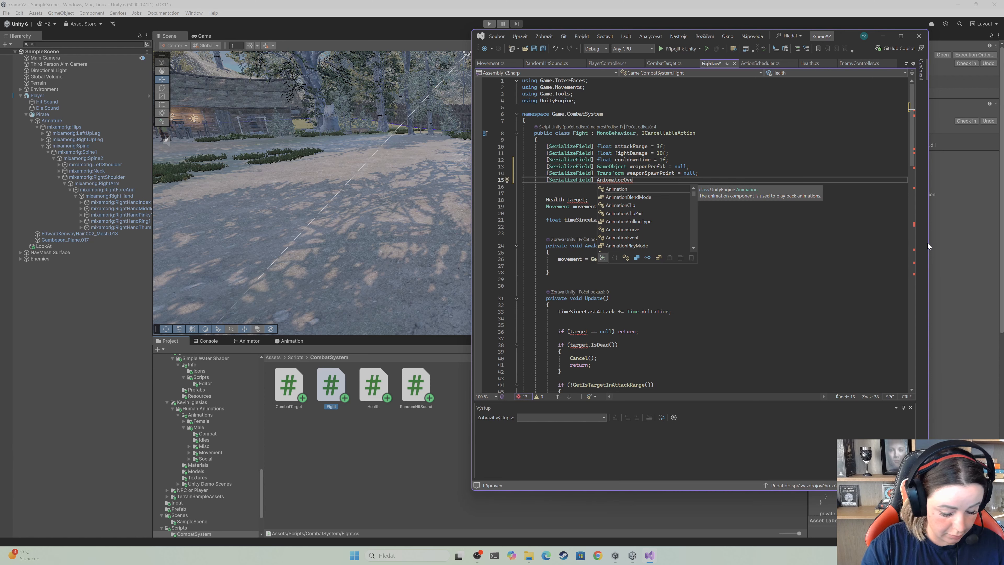
{"action": "type", "text": "ri"}
{"action": "type", "text": "deCont"}
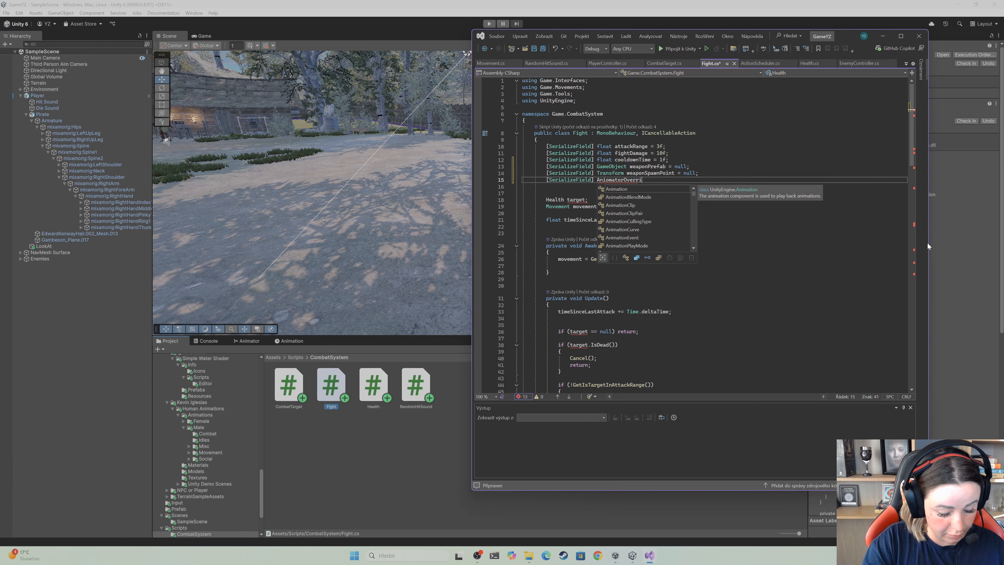
{"action": "type", "text": "trol"}
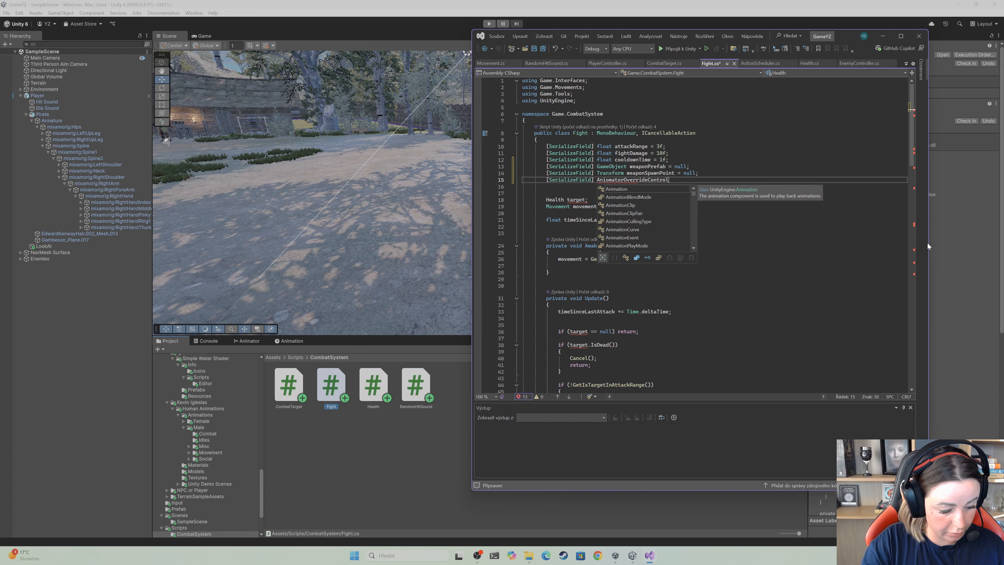
{"action": "type", "text": "er"}
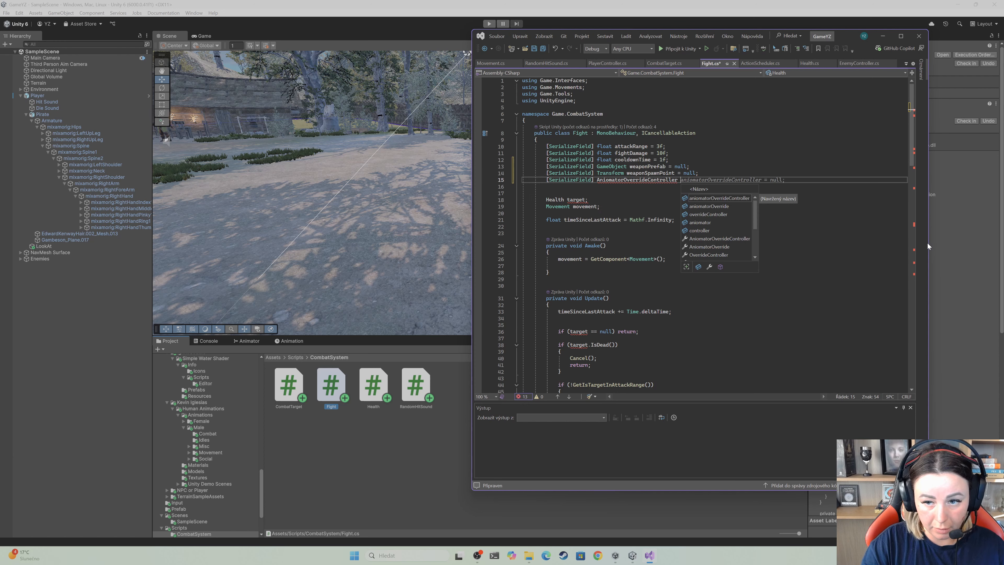
{"action": "key", "text": "Tab"}
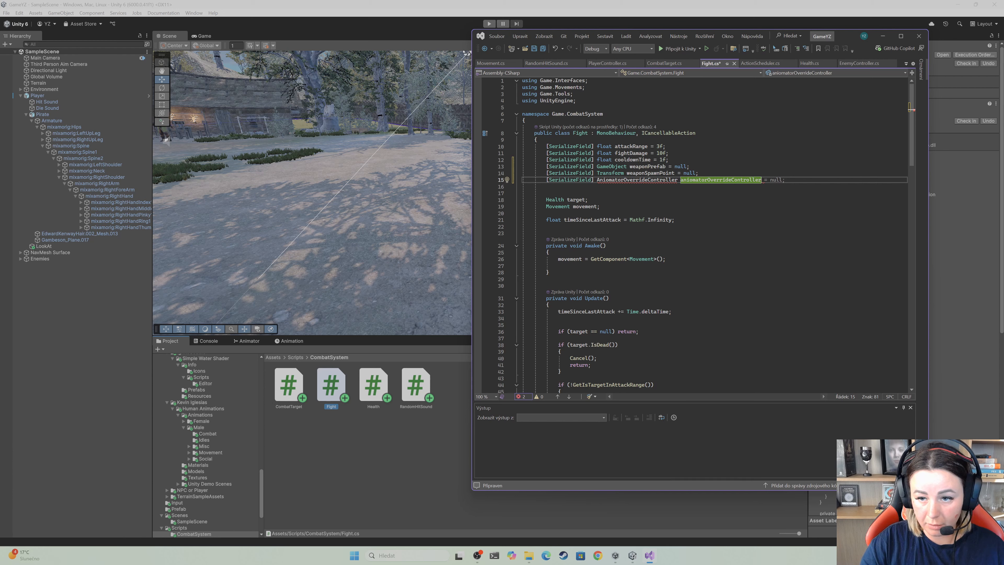
Correct the new field's type to AnimatorOverrideController, rename it weaponAnimatorOverride initialized to null, and save the script
{"action": "left_click", "coordinate": [608, 180]}
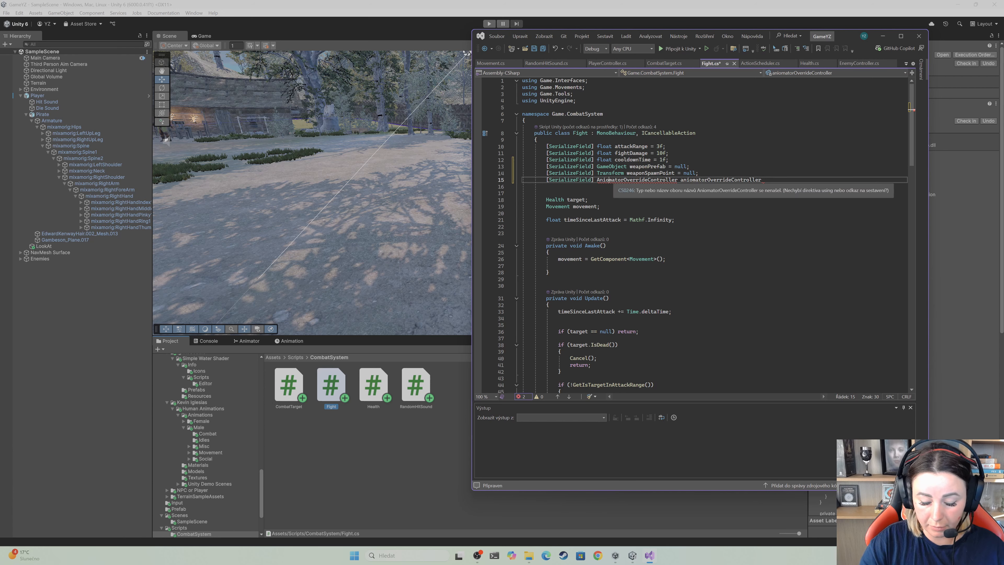
{"action": "key", "text": "BackSpace"}
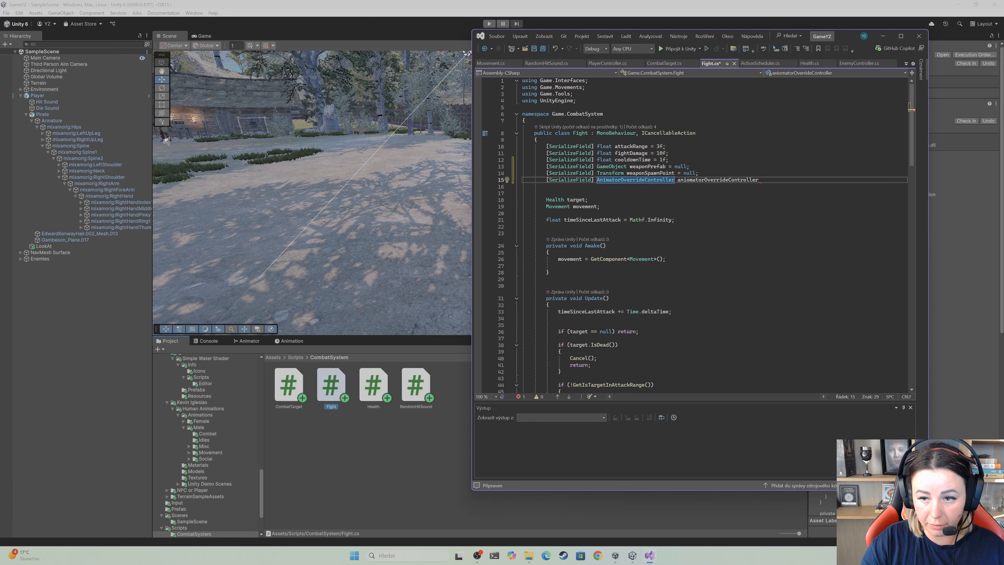
{"action": "left_click_drag", "start_coordinate": [758, 180], "coordinate": [677, 180]}
{"action": "key", "text": "BackSpace"}
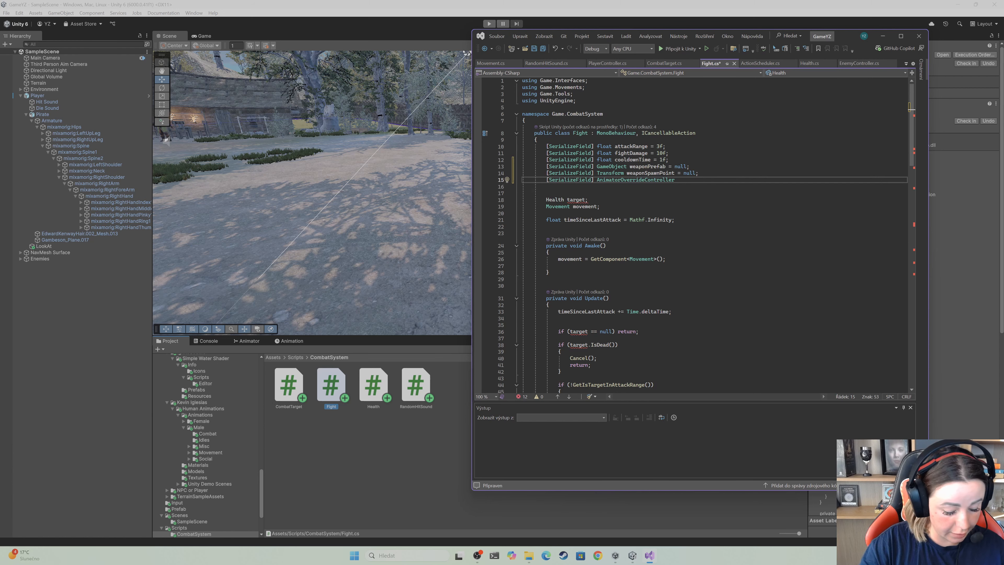
{"action": "type", "text": "weapo"}
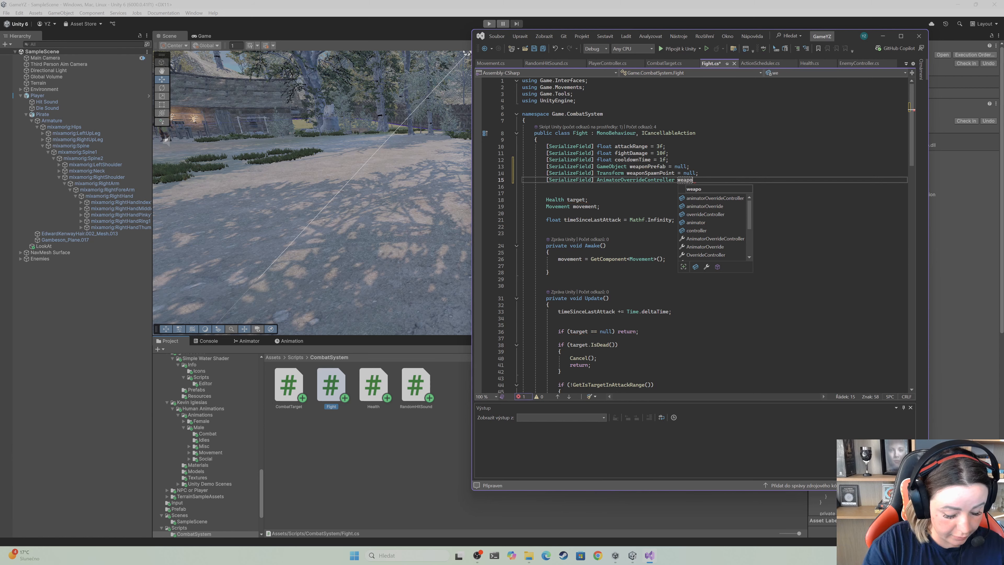
{"action": "type", "text": "nAnima"}
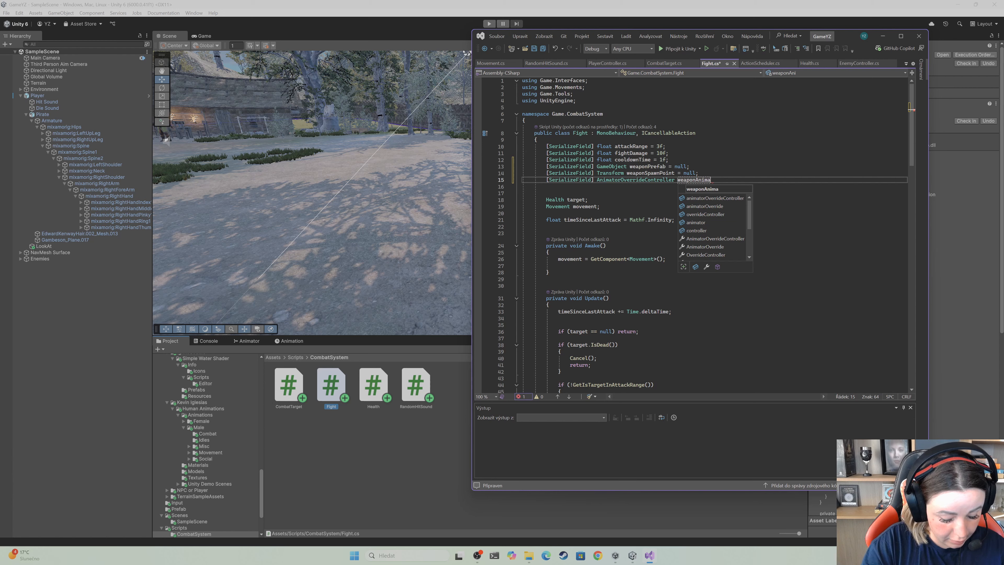
{"action": "type", "text": "tor"}
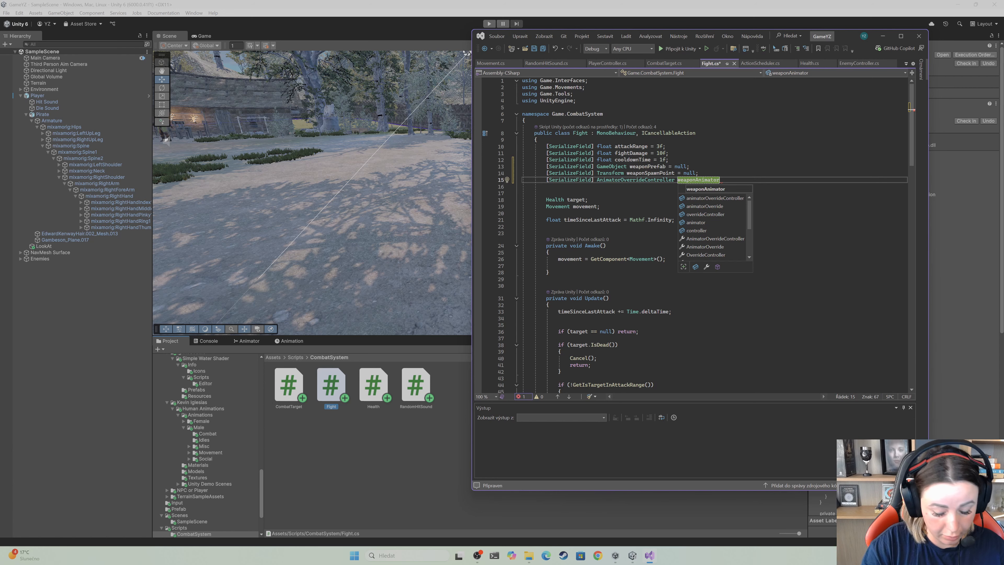
{"action": "type", "text": "Override"}
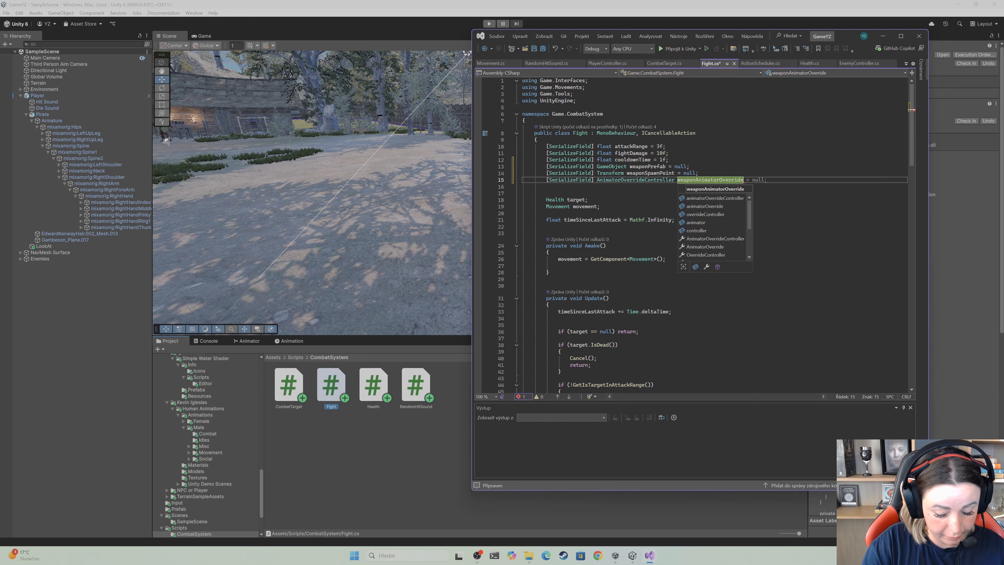
{"action": "key", "text": "Tab"}
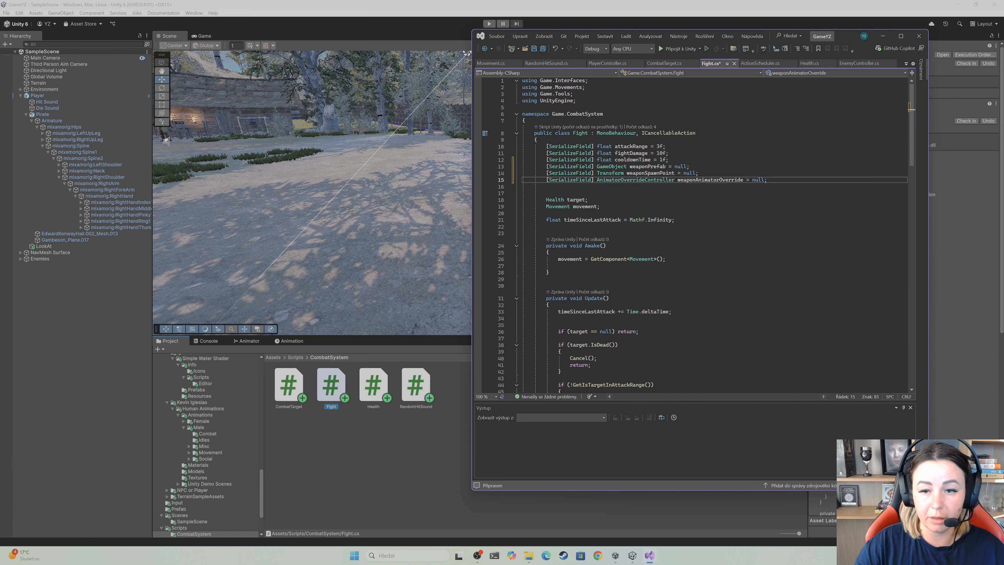
{"action": "left_click", "coordinate": [534, 49]}
Add an empty private Start() method below Awake in the Fight class
{"action": "scroll", "coordinate": [694, 233], "scroll_direction": "down", "scroll_amount": 3}
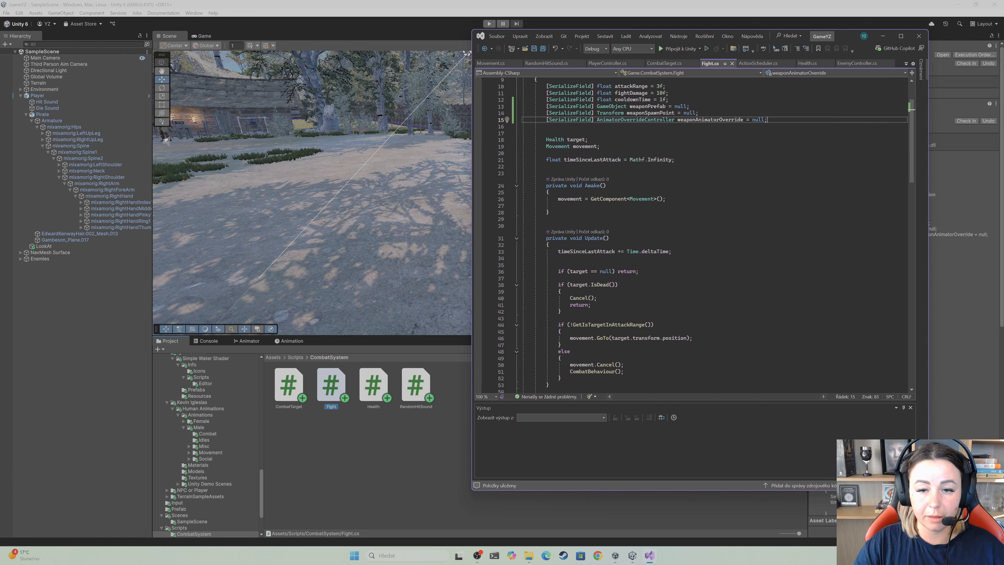
{"action": "left_click", "coordinate": [549, 212]}
{"action": "key", "text": "Return"}
{"action": "key", "text": "Return"}
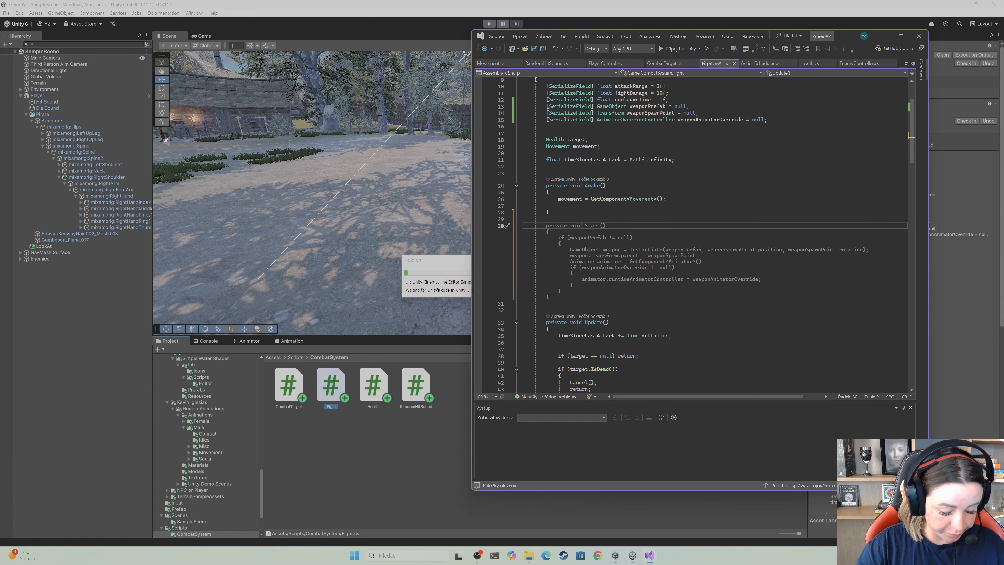
{"action": "type", "text": "Start"}
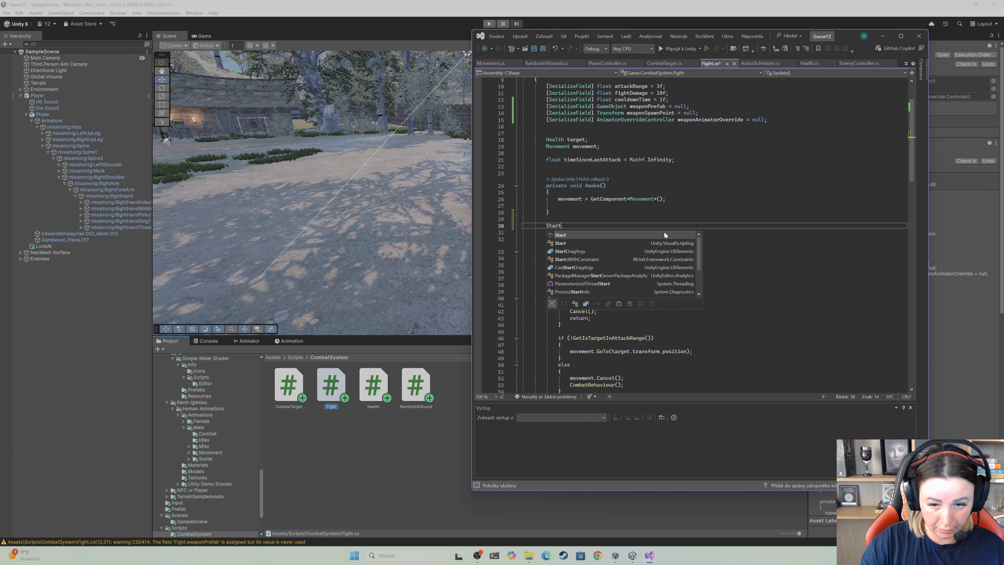
{"action": "key", "text": "Tab"}
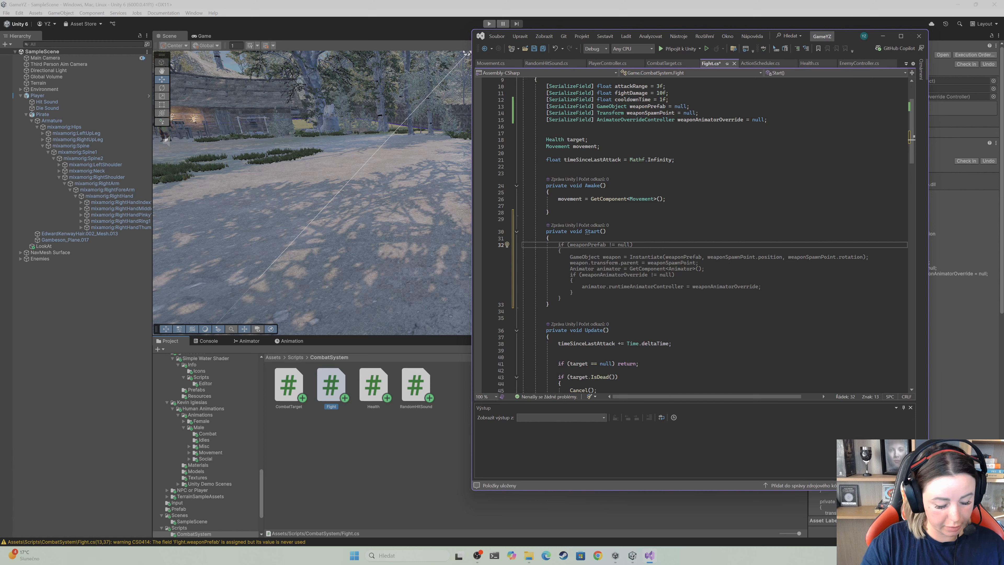
Call SpawnWeapon() inside the Start method
{"action": "type", "text": "Spawn"}
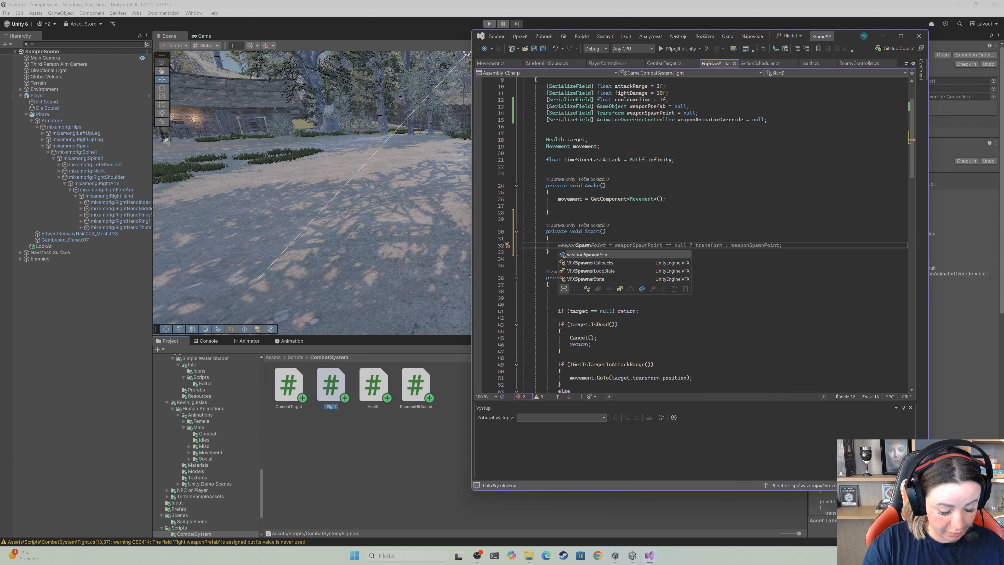
{"action": "type", "text": "Wa"}
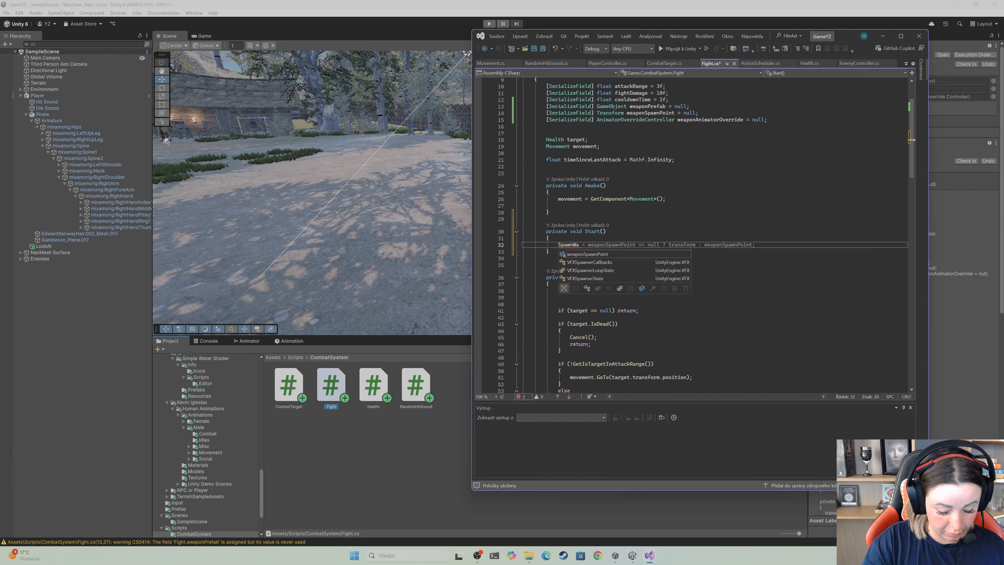
{"action": "key", "text": "BackSpace"}
{"action": "type", "text": "eapon"}
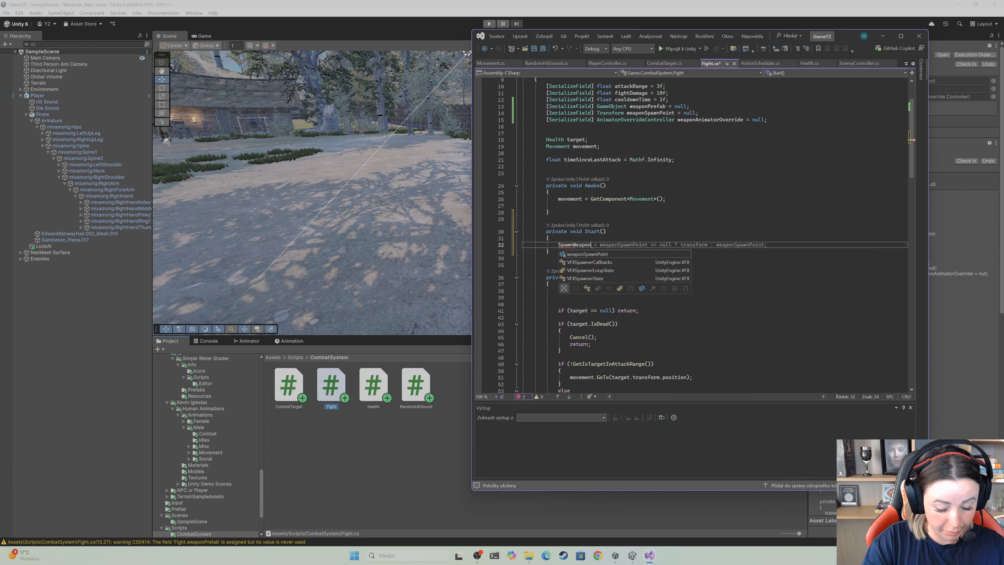
{"action": "type", "text": "9"}
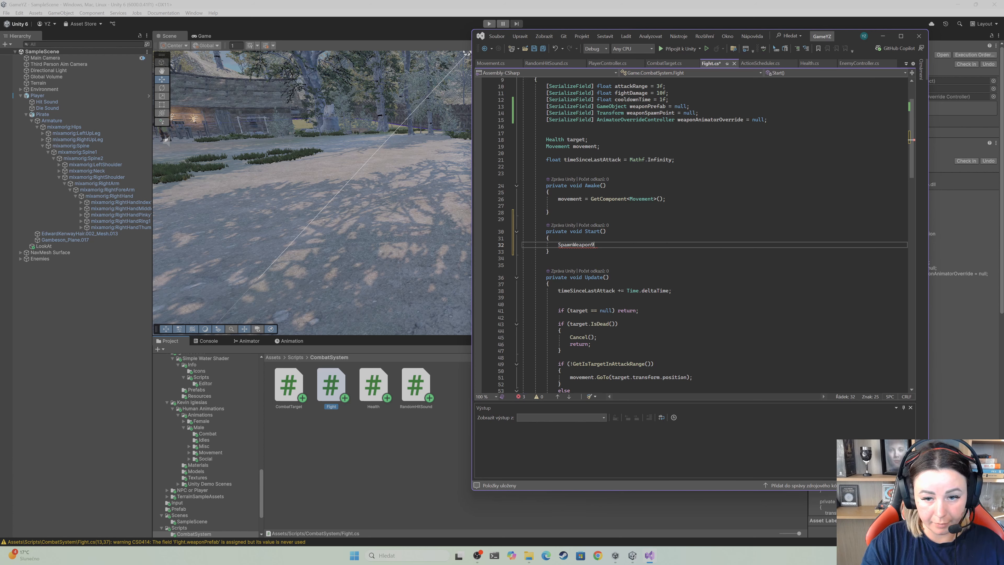
{"action": "key", "text": "BackSpace"}
{"action": "type", "text": "();"}
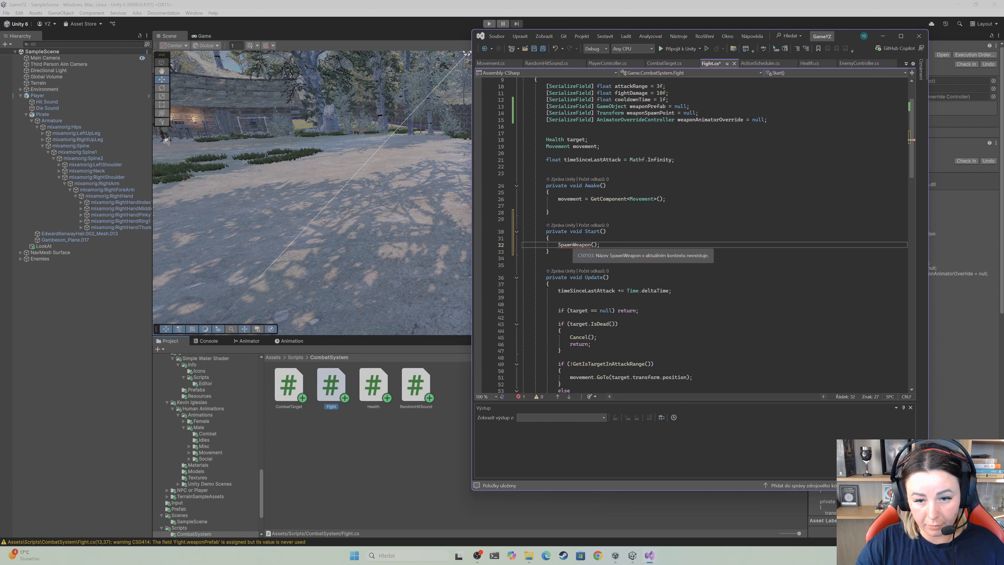
Generate the missing SpawnWeapon method from its call in Start using the suggested quick fix
{"action": "left_click", "coordinate": [561, 244]}
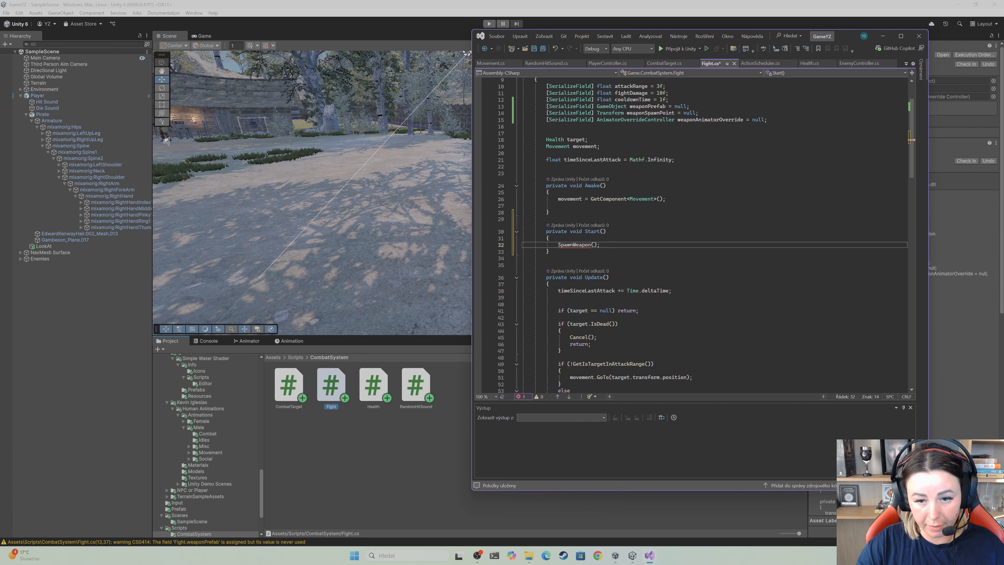
{"action": "left_click", "coordinate": [568, 255]}
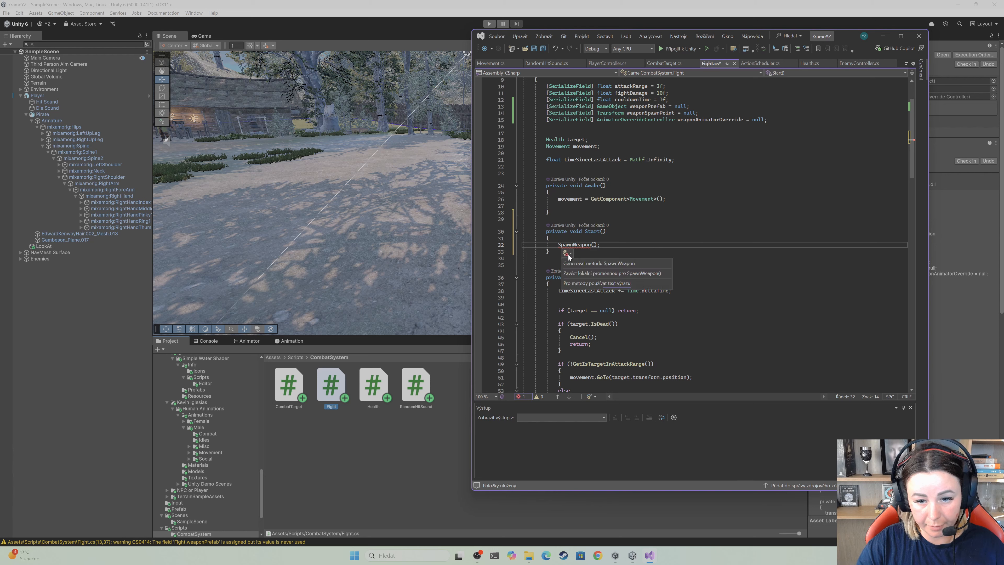
{"action": "left_click", "coordinate": [598, 263]}
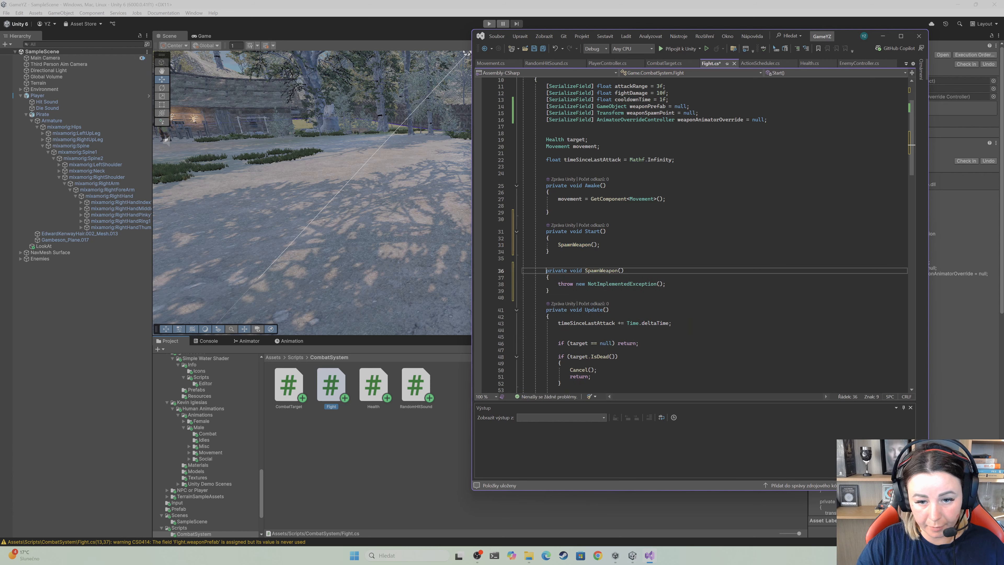
Move the whole SpawnWeapon method down so it sits between Update and CombatBehaviour
{"action": "left_click_drag", "start_coordinate": [545, 270], "coordinate": [550, 291]}
{"action": "key", "text": "alt+Down"}
{"action": "key", "text": "alt+Down"}
{"action": "key", "text": "alt+Down"}
{"action": "key", "text": "alt+Down"}
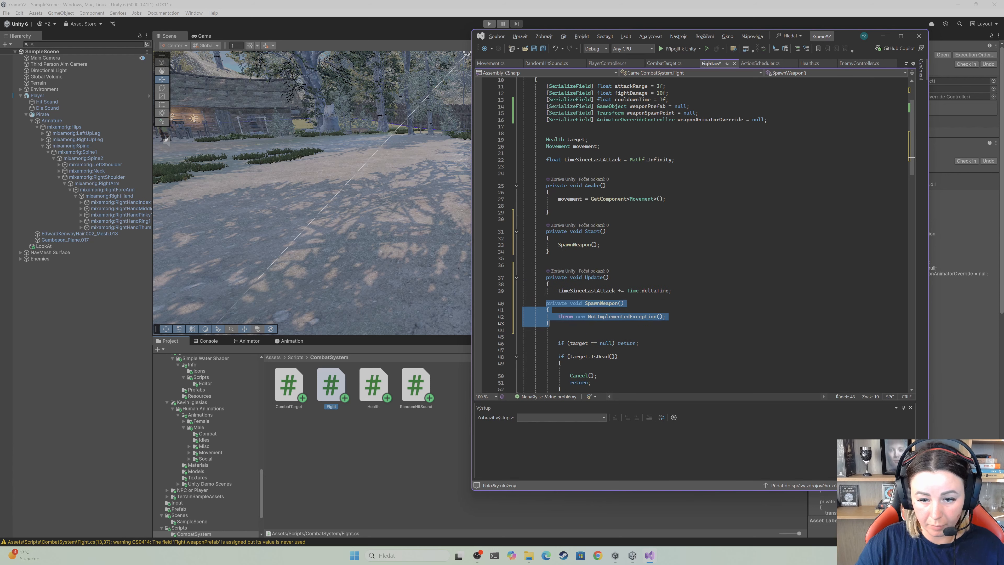
{"action": "key", "text": "alt+Down"}
{"action": "key", "text": "alt+Down"}
{"action": "key", "text": "alt+Down"}
{"action": "key", "text": "alt+Down"}
{"action": "key", "text": "alt+Down"}
{"action": "key", "text": "alt+Down"}
{"action": "key", "text": "alt+Down"}
{"action": "key", "text": "alt+Down"}
{"action": "key", "text": "alt+Down"}
{"action": "key", "text": "alt+Down"}
{"action": "key", "text": "alt+Down"}
{"action": "key", "text": "alt+Down"}
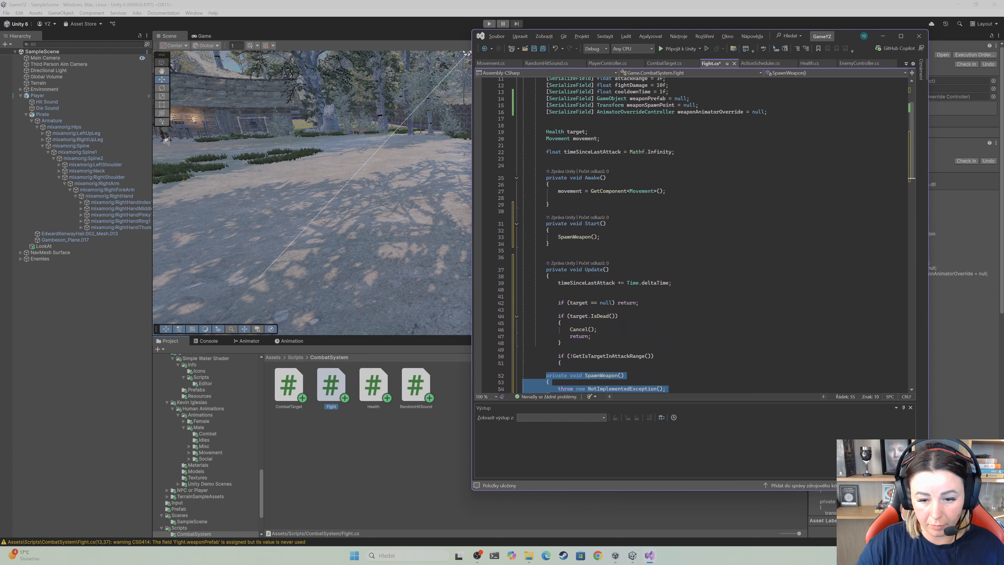
{"action": "key", "text": "alt+Down"}
{"action": "key", "text": "alt+Down"}
{"action": "key", "text": "alt+Down"}
{"action": "key", "text": "alt+Down"}
{"action": "key", "text": "alt+Down"}
{"action": "key", "text": "alt+Down"}
{"action": "key", "text": "alt+Down"}
{"action": "key", "text": "alt+Down"}
{"action": "key", "text": "alt+Down"}
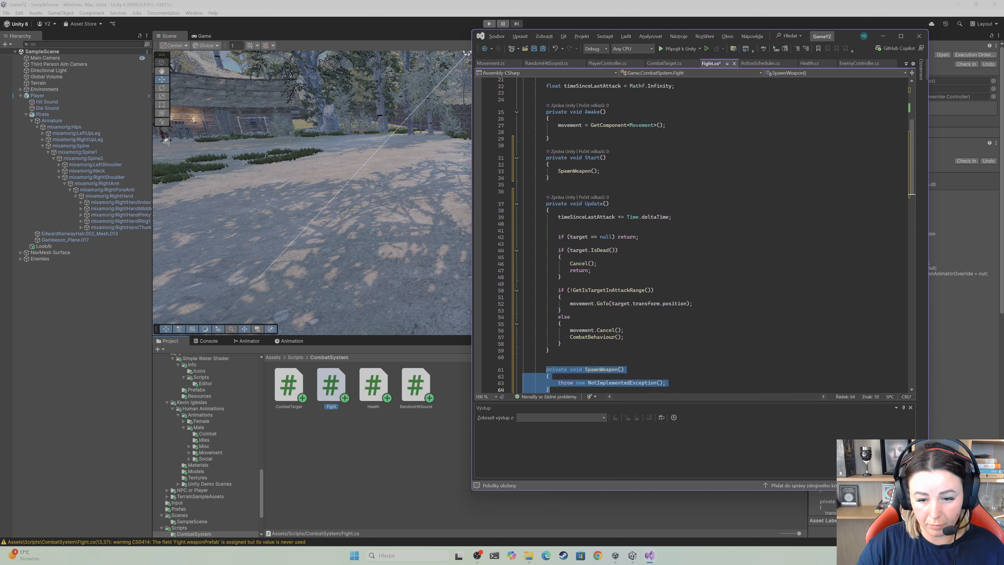
{"action": "key", "text": "alt+Up"}
{"action": "left_click", "coordinate": [549, 351]}
Remove the placeholder NotImplementedException line from the body of the SpawnWeapon method
{"action": "scroll", "coordinate": [549, 350], "scroll_direction": "down", "scroll_amount": 5}
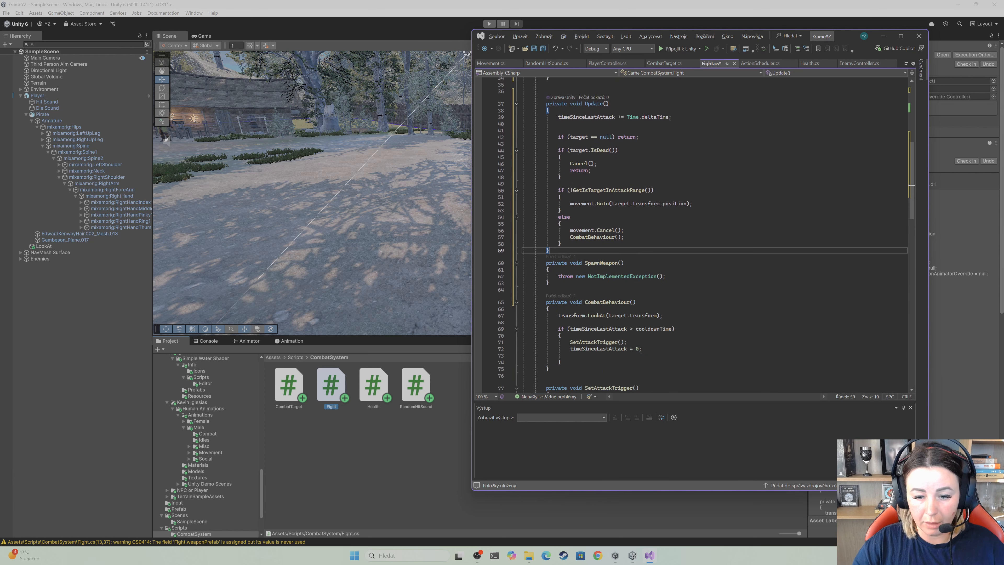
{"action": "left_click_drag", "start_coordinate": [665, 276], "coordinate": [558, 276]}
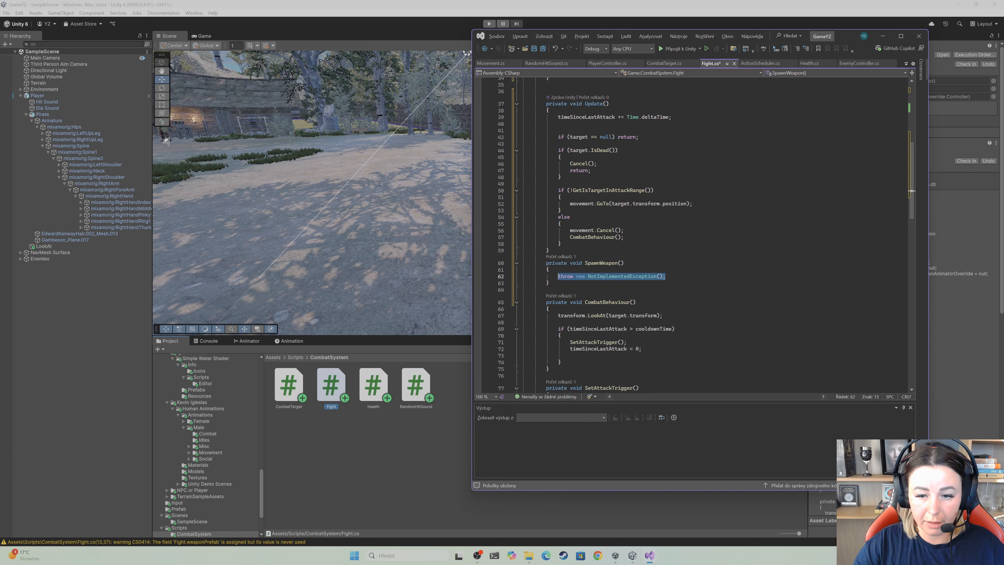
{"action": "key", "text": "Delete"}
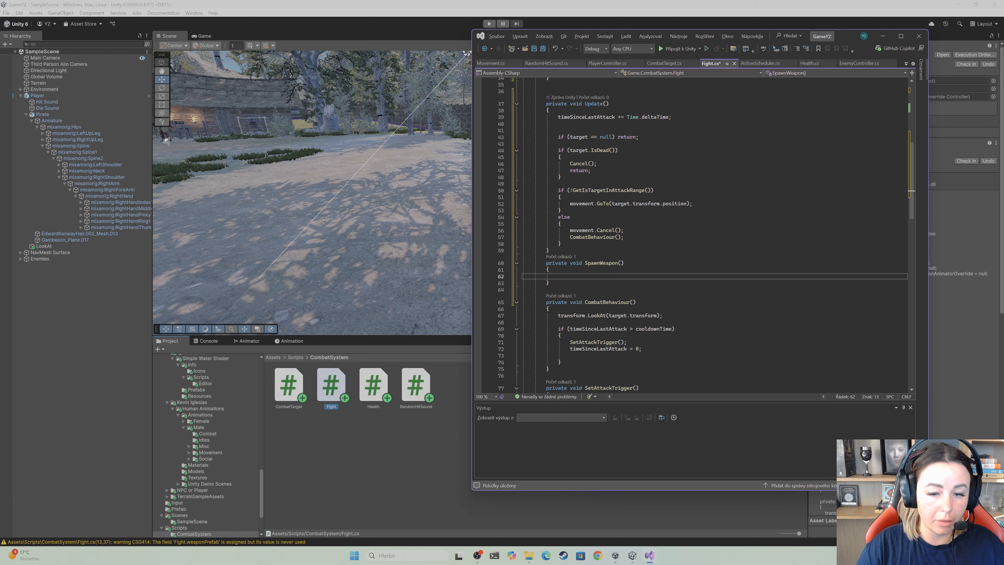
In SpawnWeapon, add the statement Instantiate(weaponPrefab, weaponSpawnPoint); to create the weapon under its spawn point
{"action": "type", "text": "Instan"}
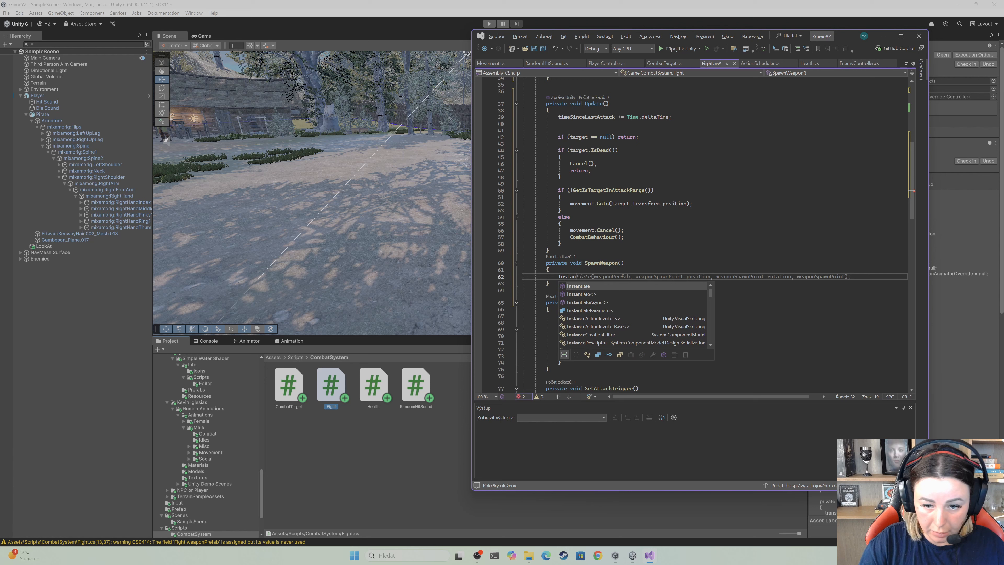
{"action": "key", "text": "Tab"}
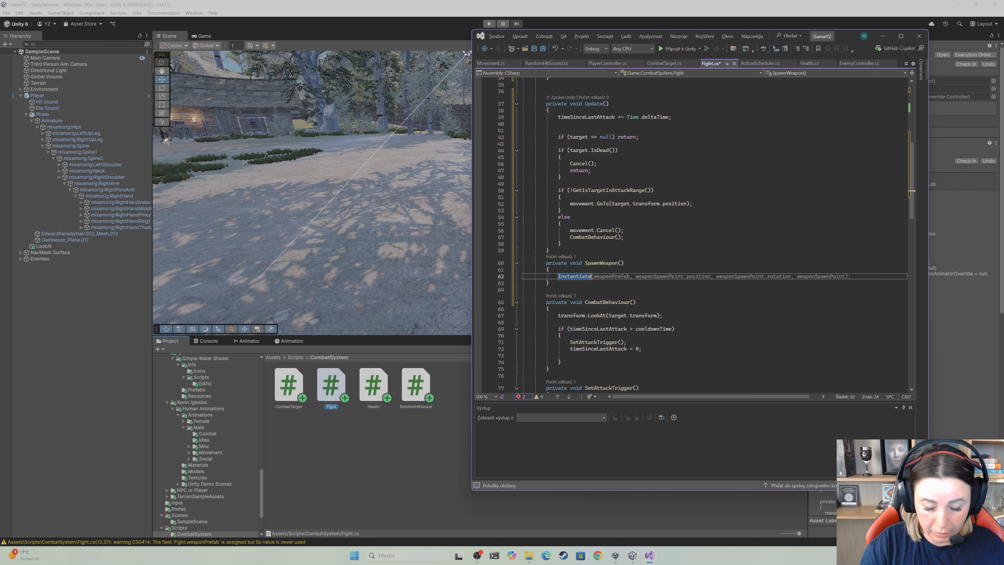
{"action": "type", "text": "("}
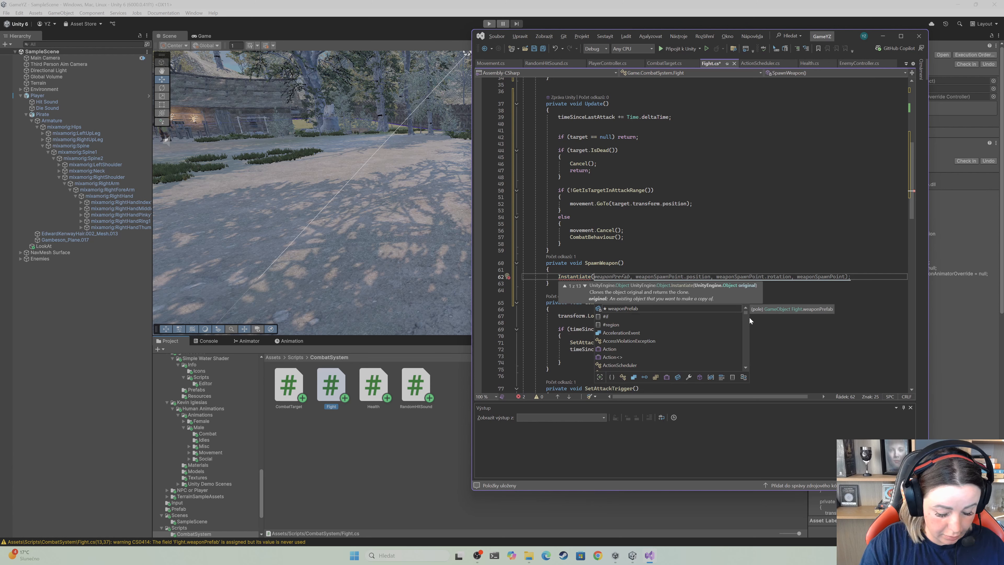
{"action": "type", "text": "weapo"}
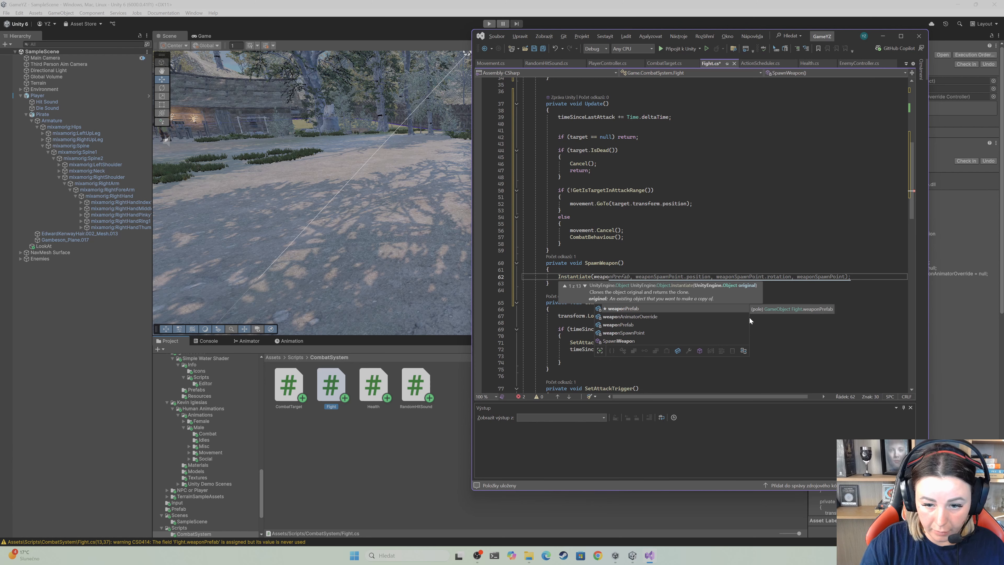
{"action": "key", "text": "Tab"}
{"action": "type", "text": ","}
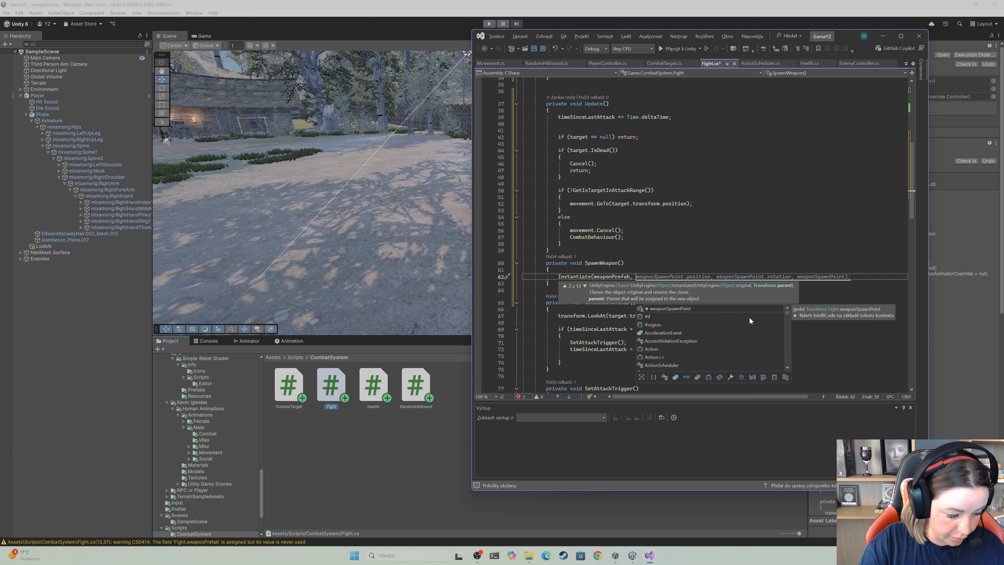
{"action": "type", "text": "weapon"}
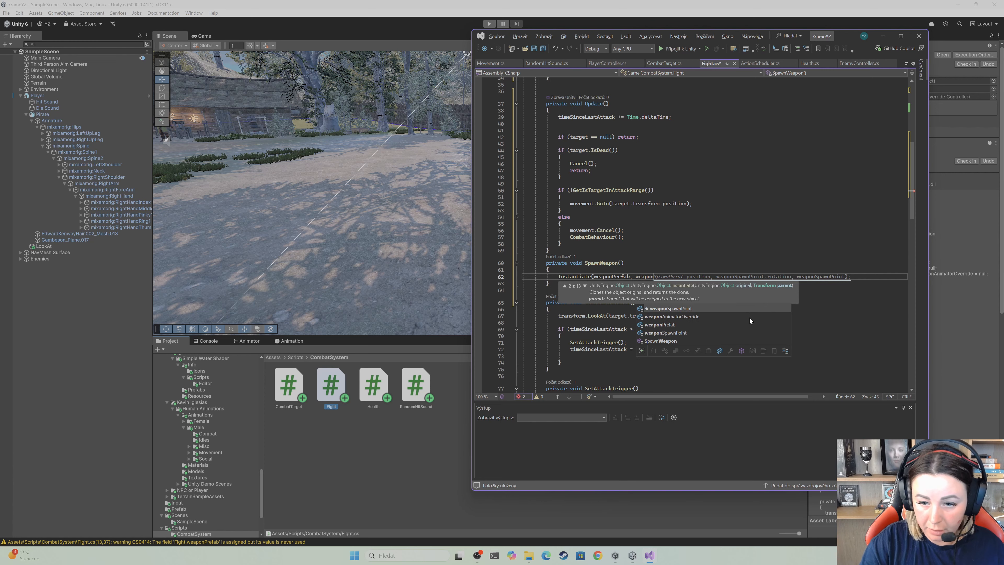
{"action": "type", "text": "Spaw"}
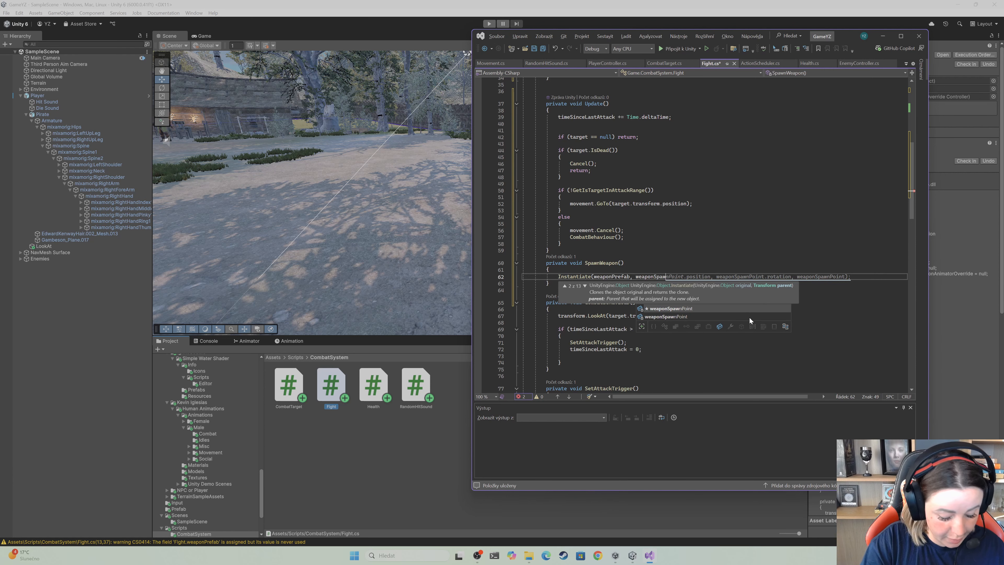
{"action": "type", "text": "n"}
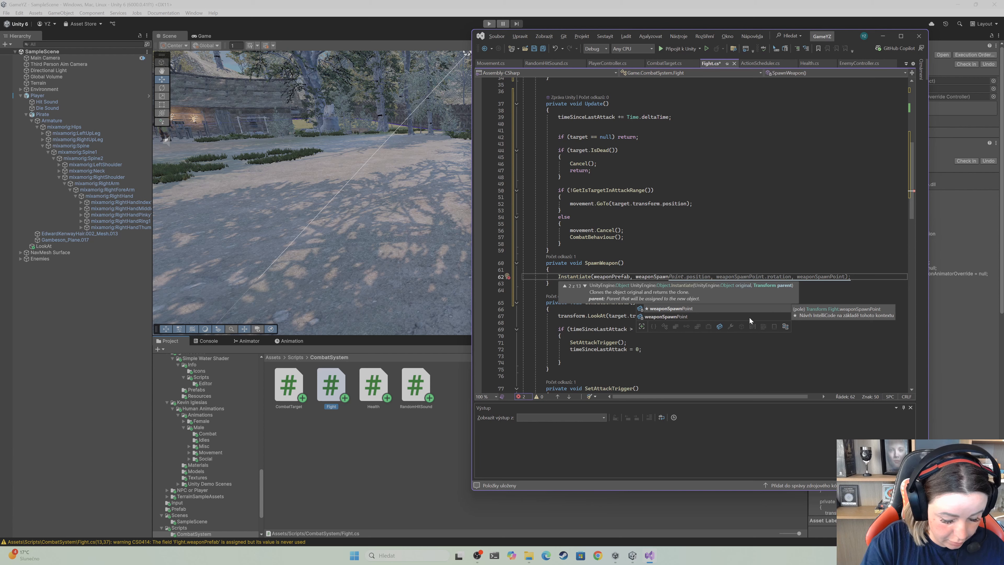
{"action": "type", "text": "Point"}
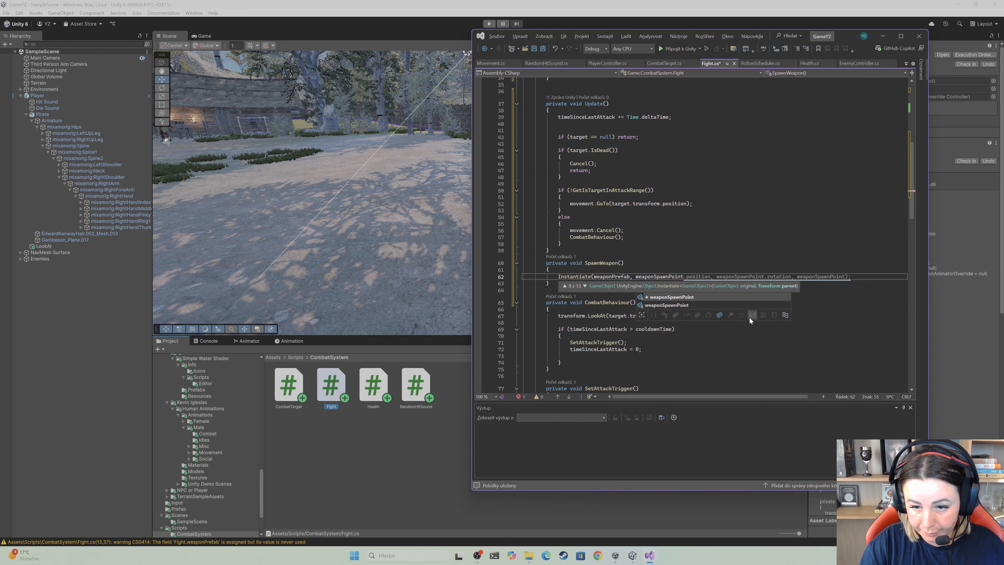
{"action": "type", "text": ");"}
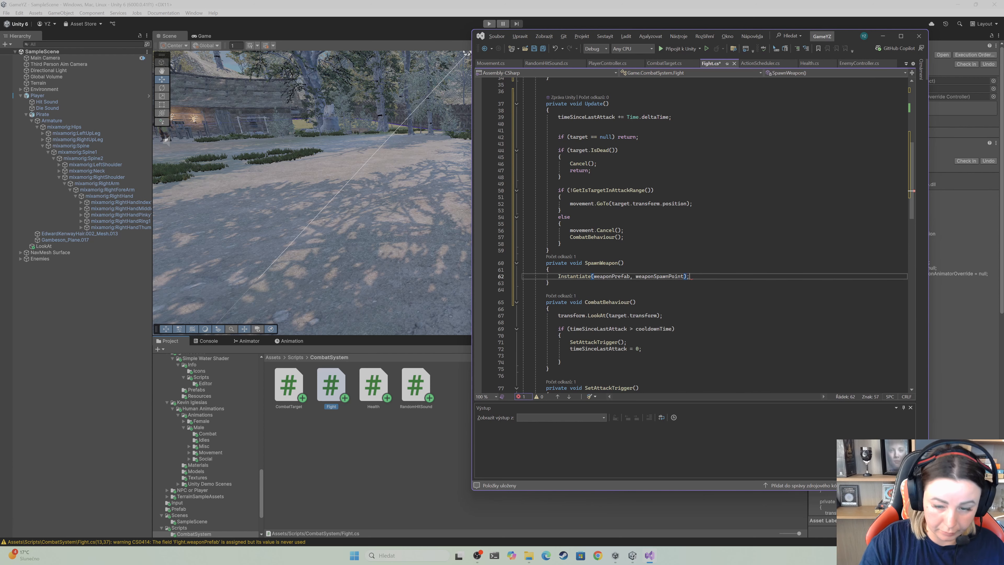
Below the Instantiate call, declare a local variable with Animator animator = GetComponent<Animator>();
{"action": "scroll", "coordinate": [692, 233], "scroll_direction": "down", "scroll_amount": 4}
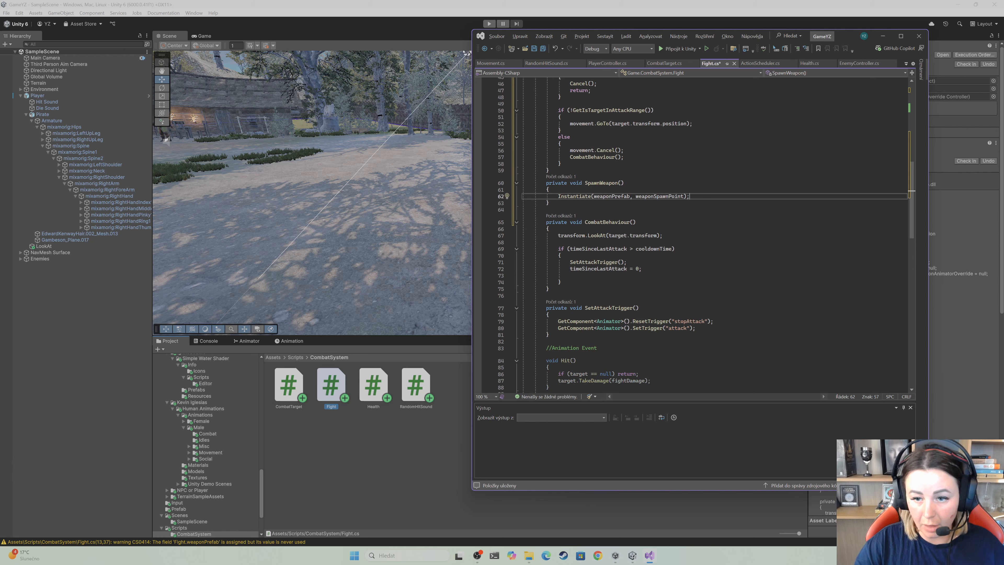
{"action": "key", "text": "Return"}
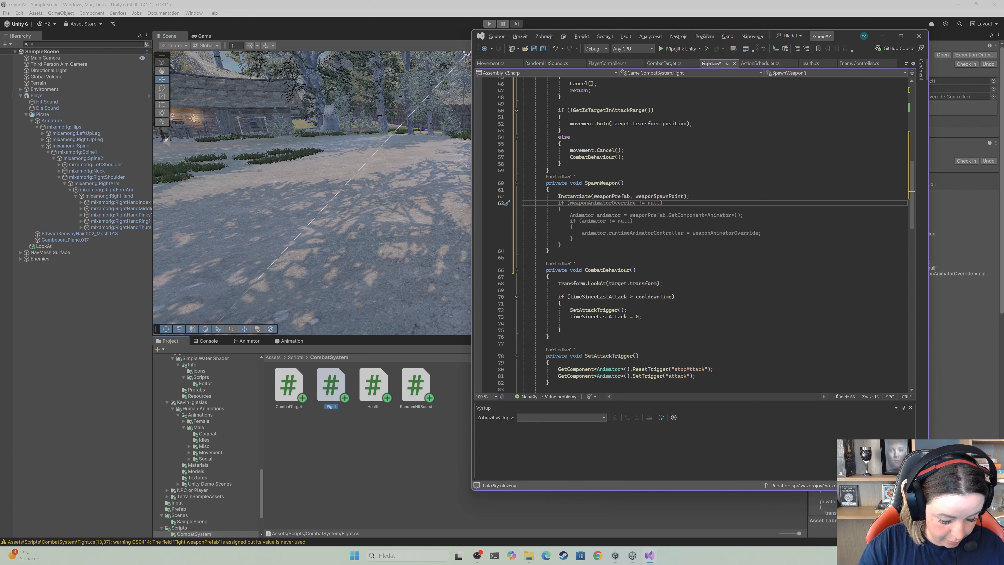
{"action": "type", "text": "Animat"}
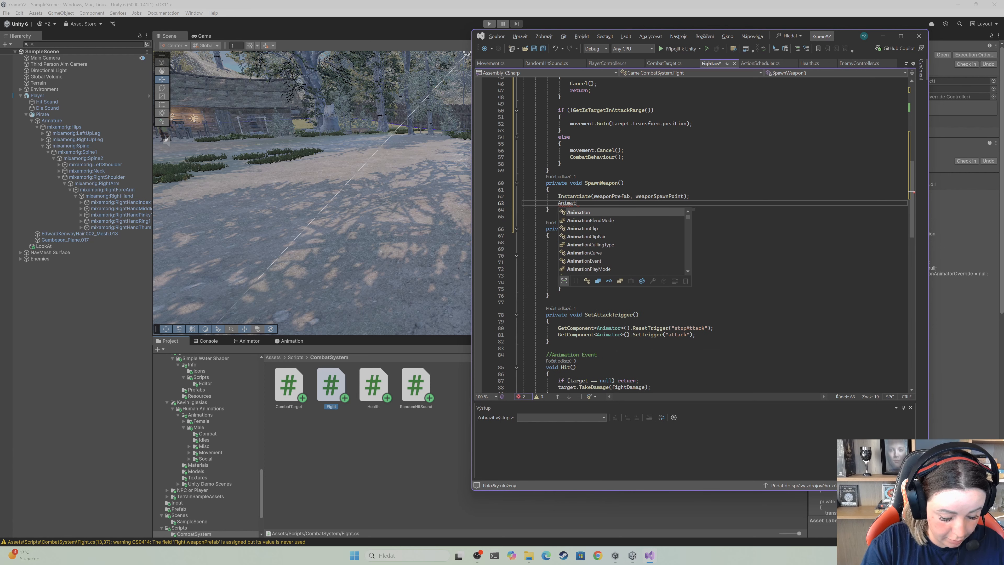
{"action": "type", "text": "or ani"}
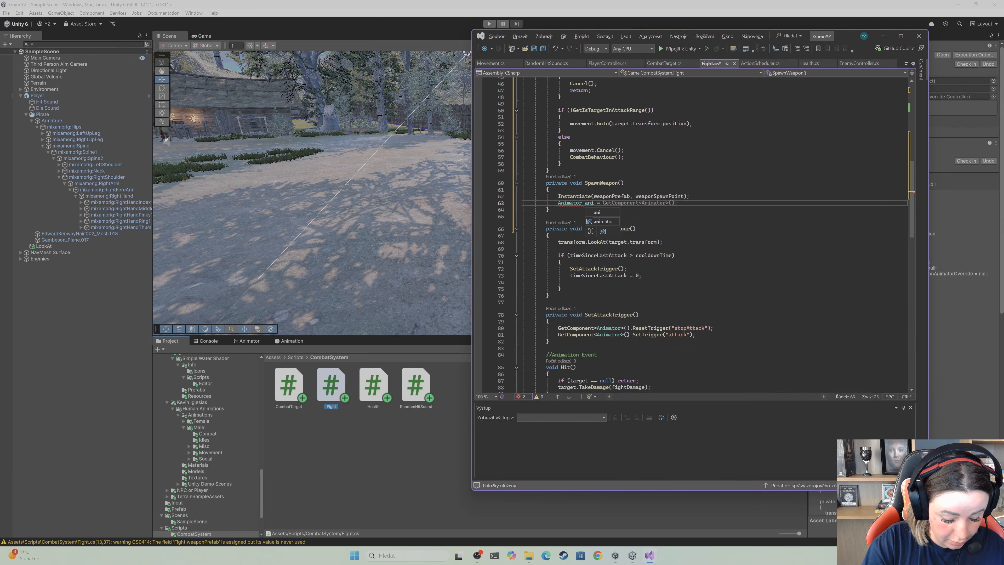
{"action": "type", "text": "mator ="}
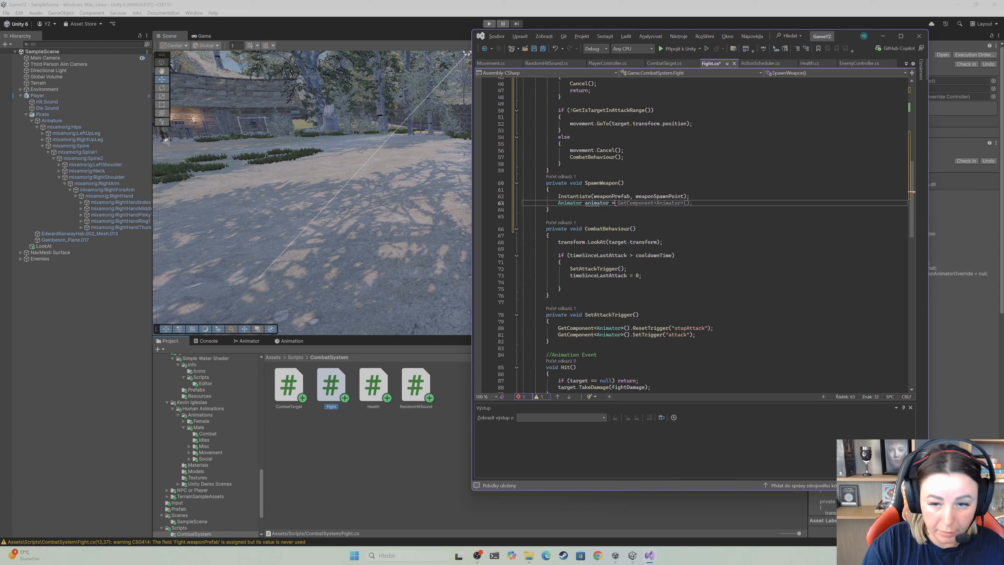
{"action": "key", "text": "Tab"}
{"action": "key", "text": "Return"}
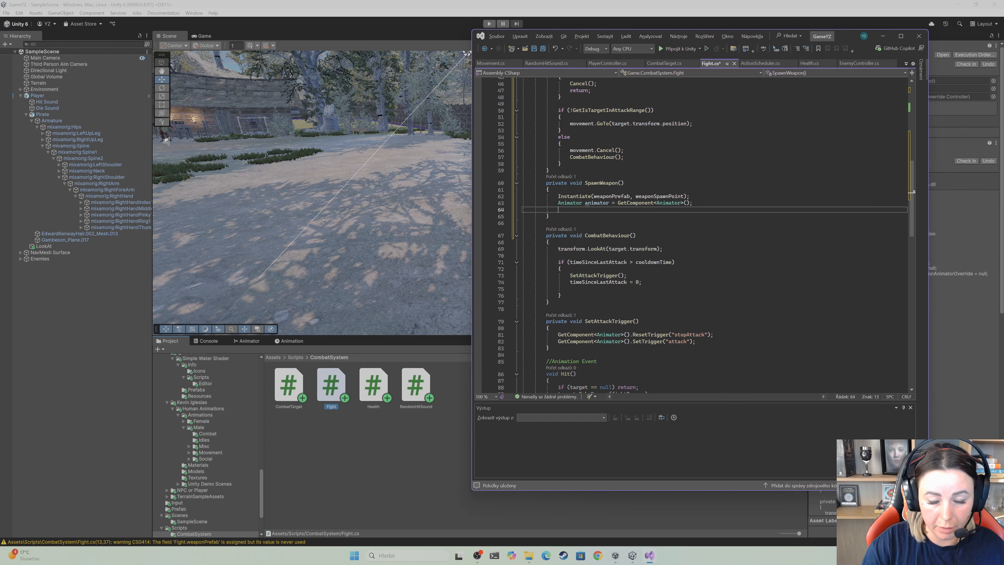
Add animator.runtimeAnimatorController = weaponAnimatorOverride; as the last line of SpawnWeapon and save the Fight script
{"action": "type", "text": "anomator."}
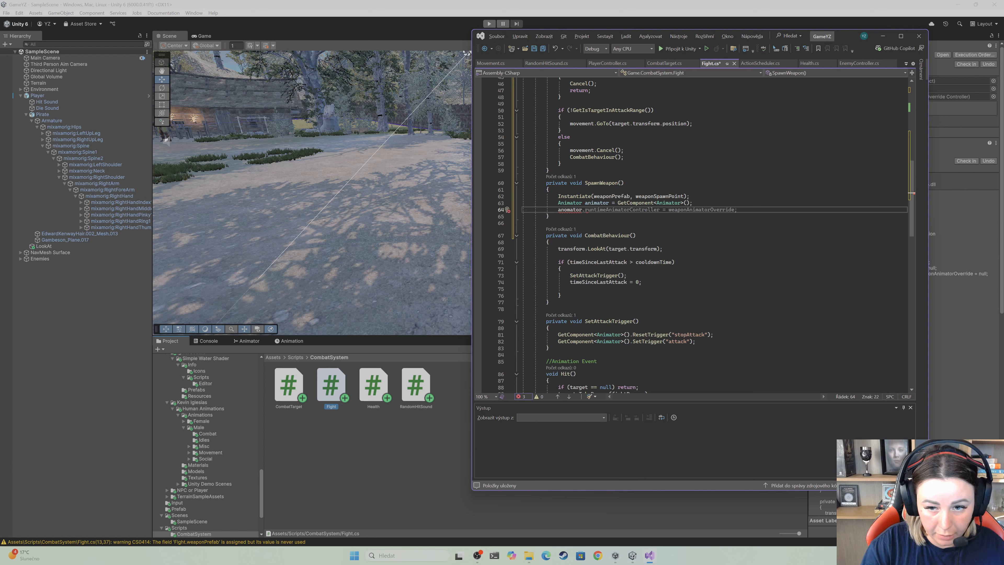
{"action": "key", "text": "Tab"}
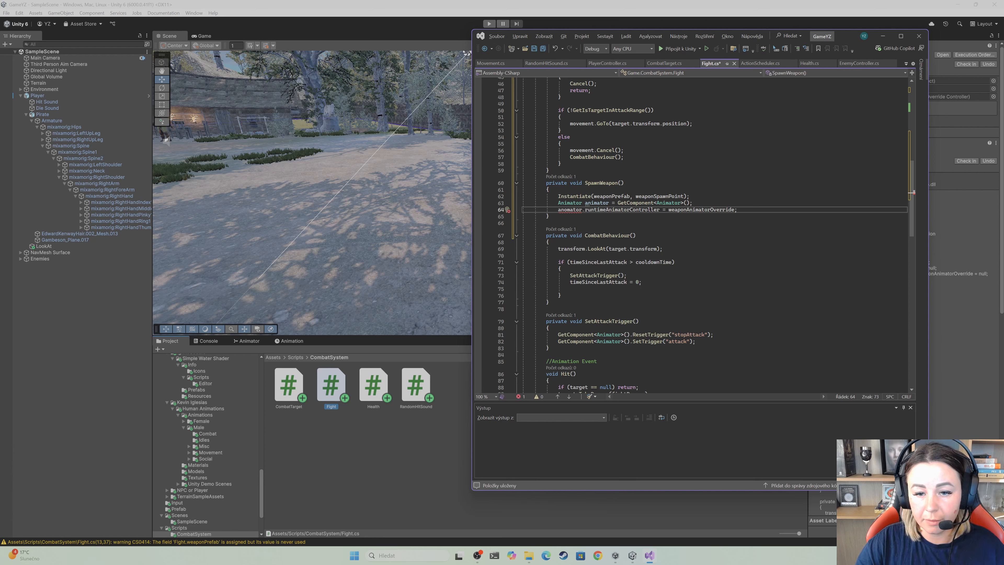
{"action": "left_click", "coordinate": [567, 209]}
{"action": "key", "text": "BackSpace"}
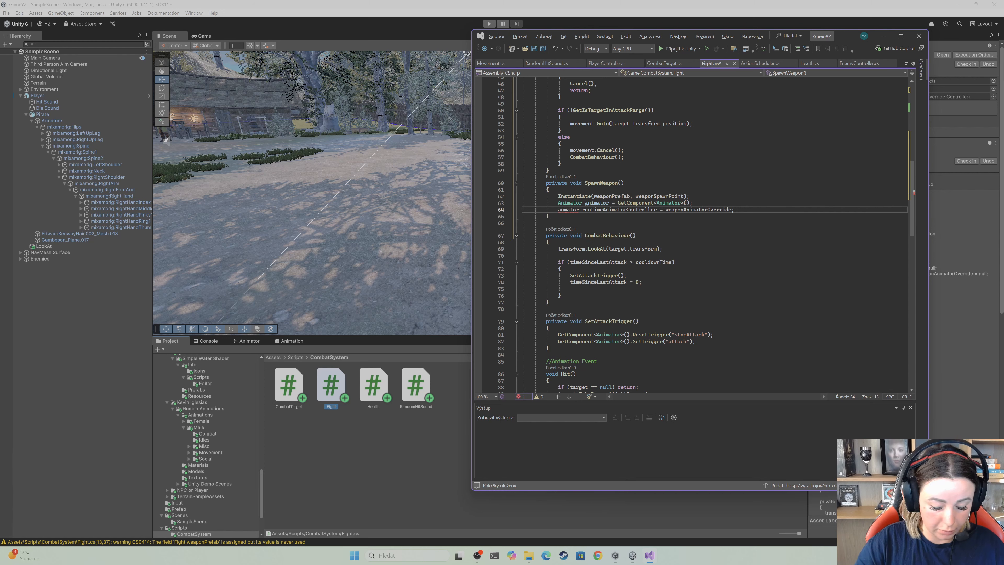
{"action": "type", "text": "i"}
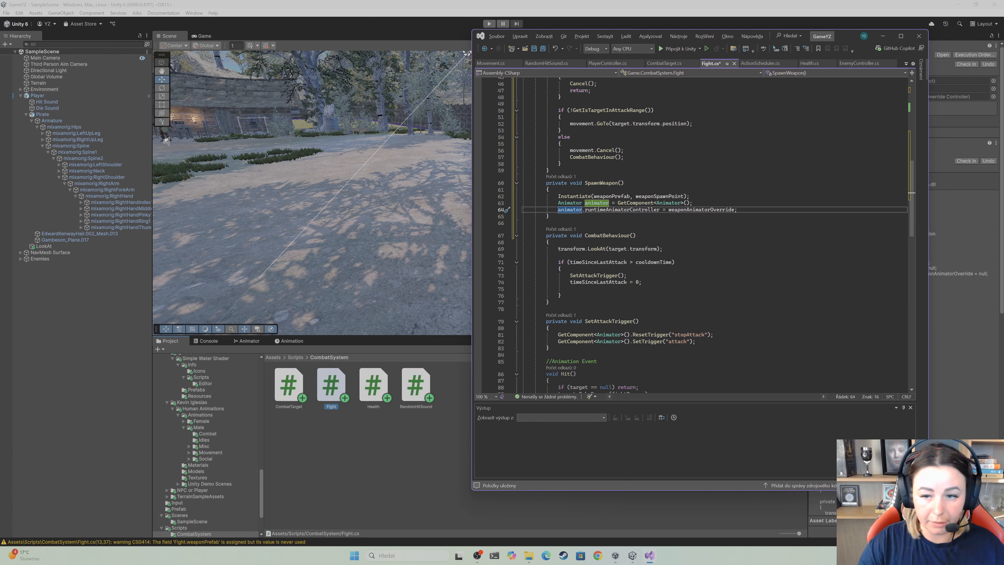
{"action": "left_click", "coordinate": [534, 49]}
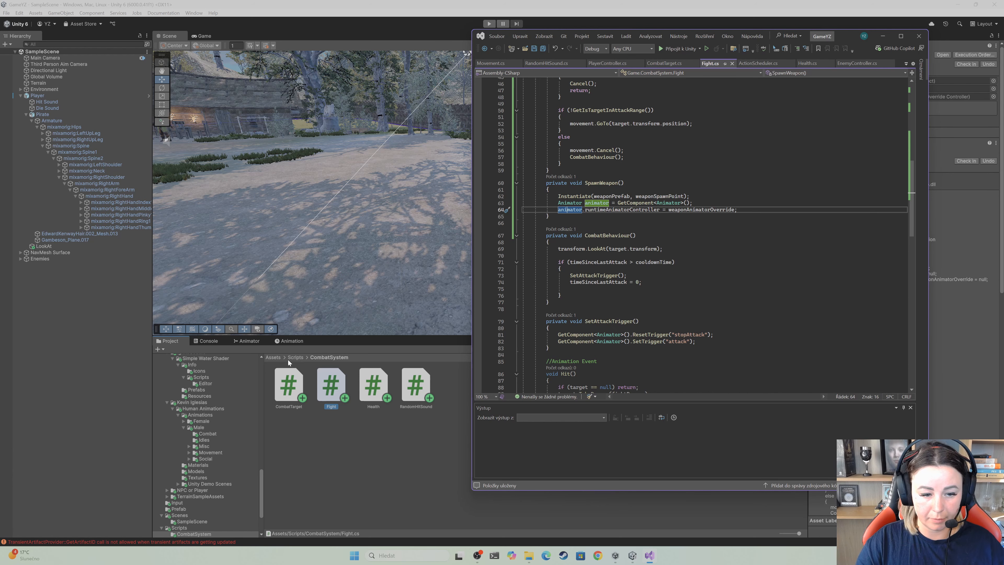
Switch to the Unity editor and open the Assets/Weapons/Sword folder in the project
{"action": "left_click", "coordinate": [274, 357]}
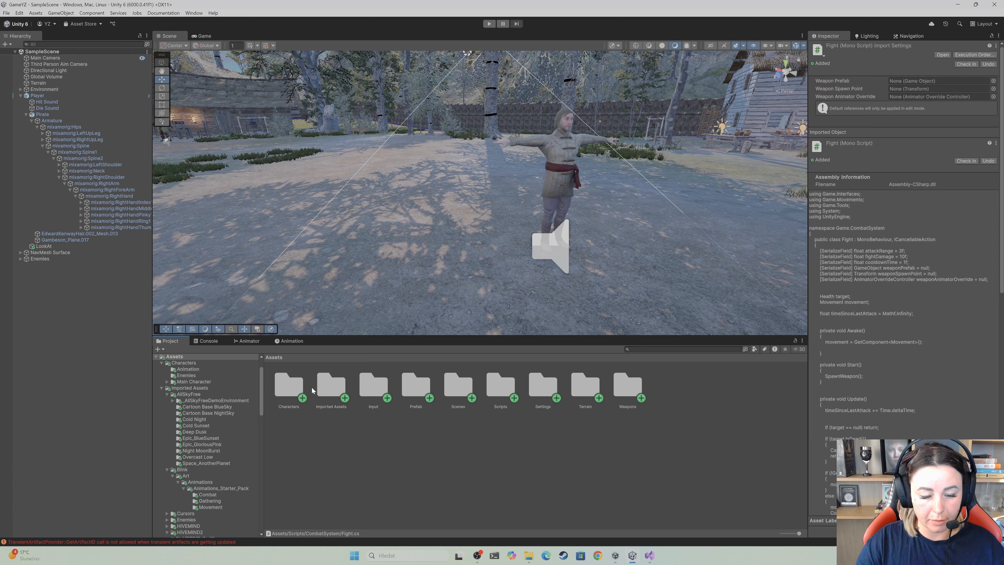
{"action": "left_click", "coordinate": [285, 386]}
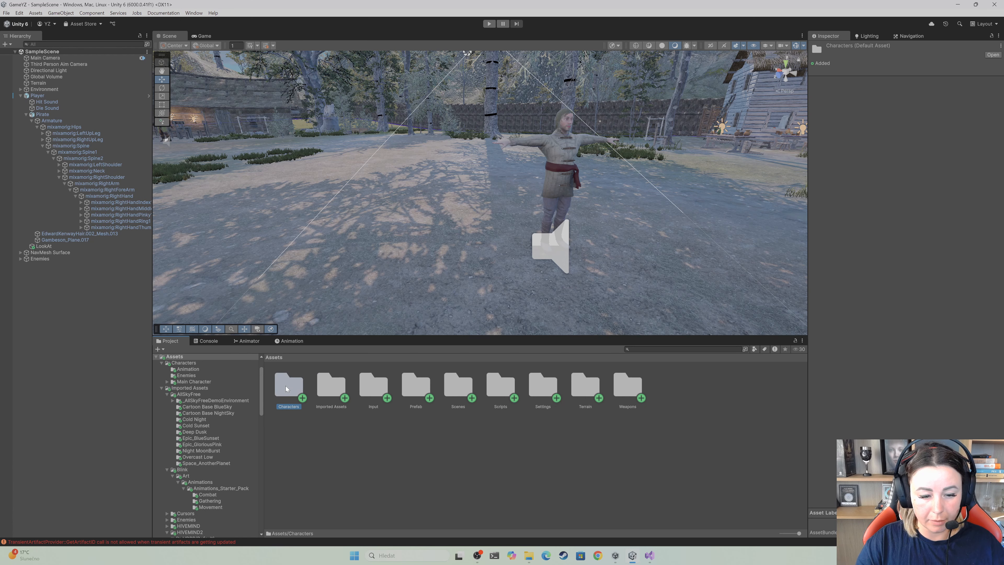
{"action": "double_click", "coordinate": [632, 386]}
{"action": "left_click", "coordinate": [296, 375]}
{"action": "double_click", "coordinate": [296, 375]}
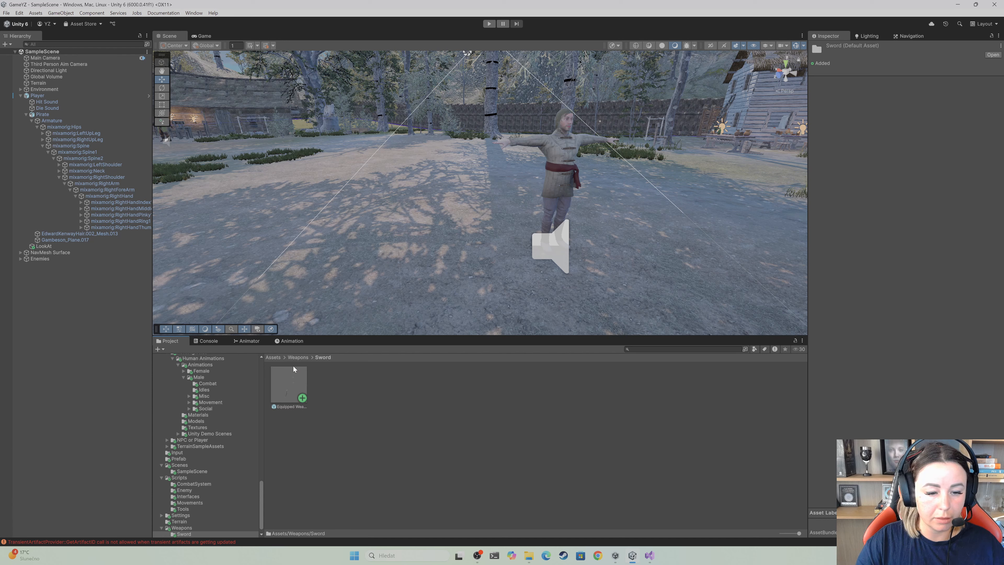
Create an Animator Override Controller in the Sword folder and name it Sword Animation Override Controller
{"action": "right_click", "coordinate": [346, 391]}
{"action": "mouse_move", "coordinate": [384, 152]}
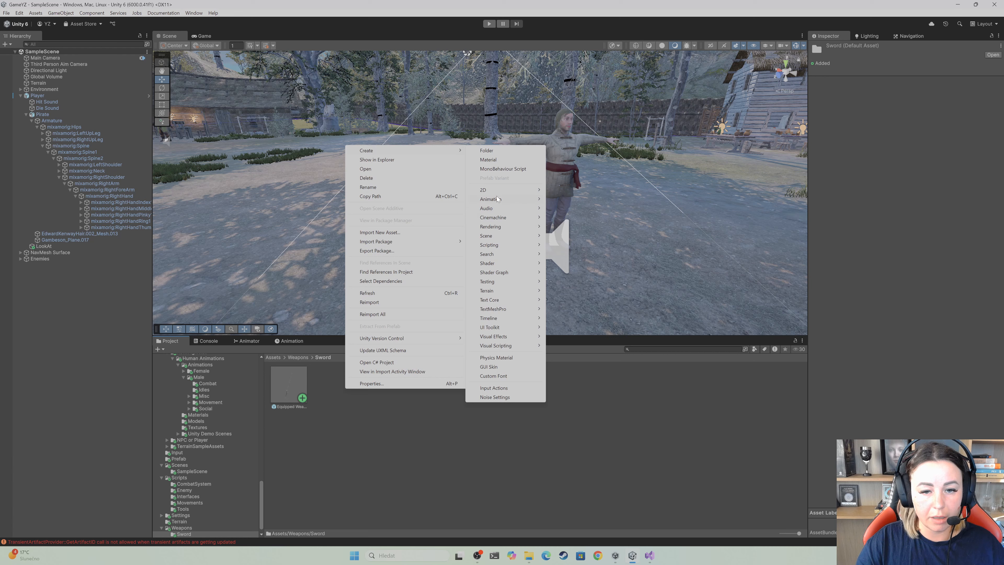
{"action": "mouse_move", "coordinate": [499, 200]}
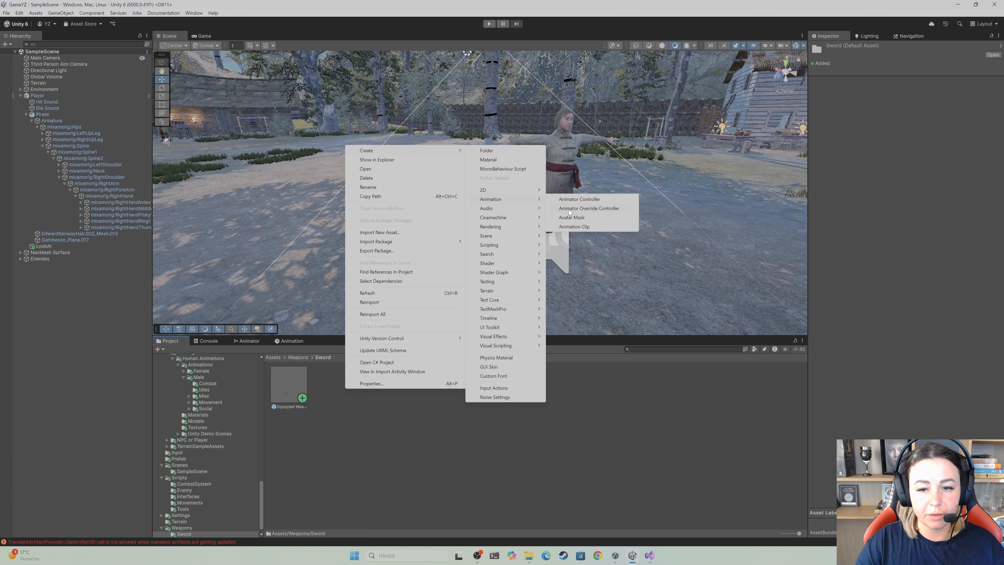
{"action": "left_click", "coordinate": [588, 208]}
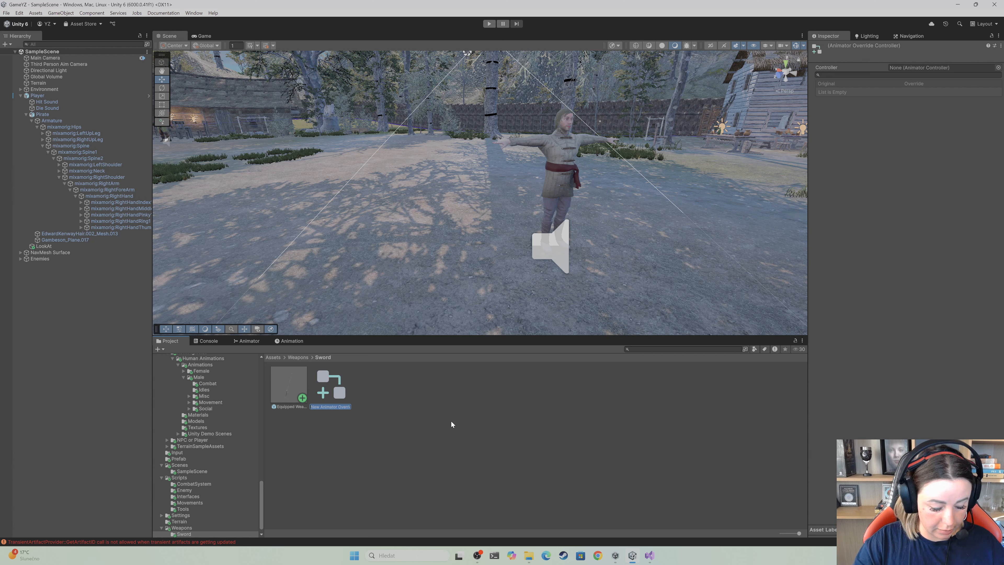
{"action": "type", "text": "Sw"}
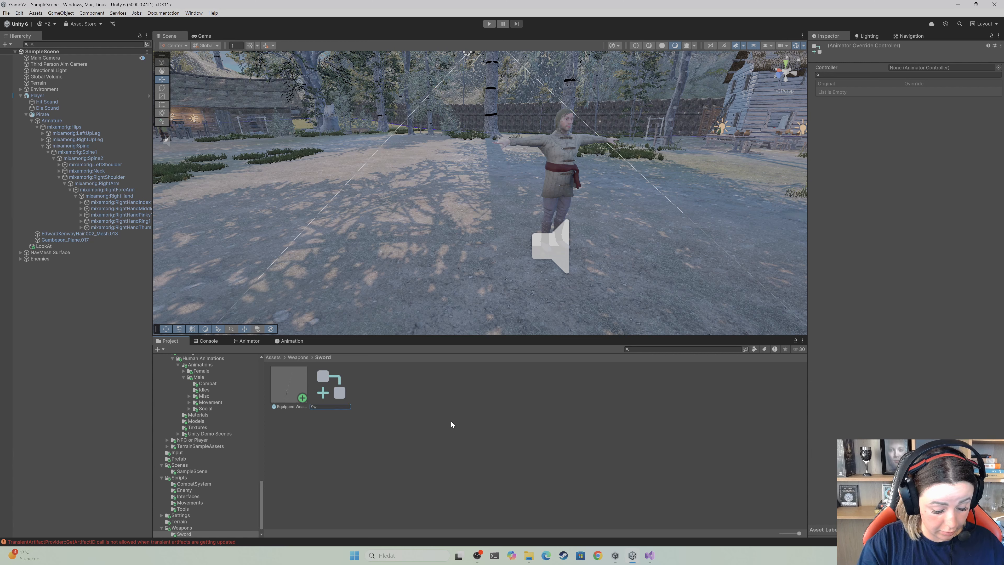
{"action": "type", "text": "o"}
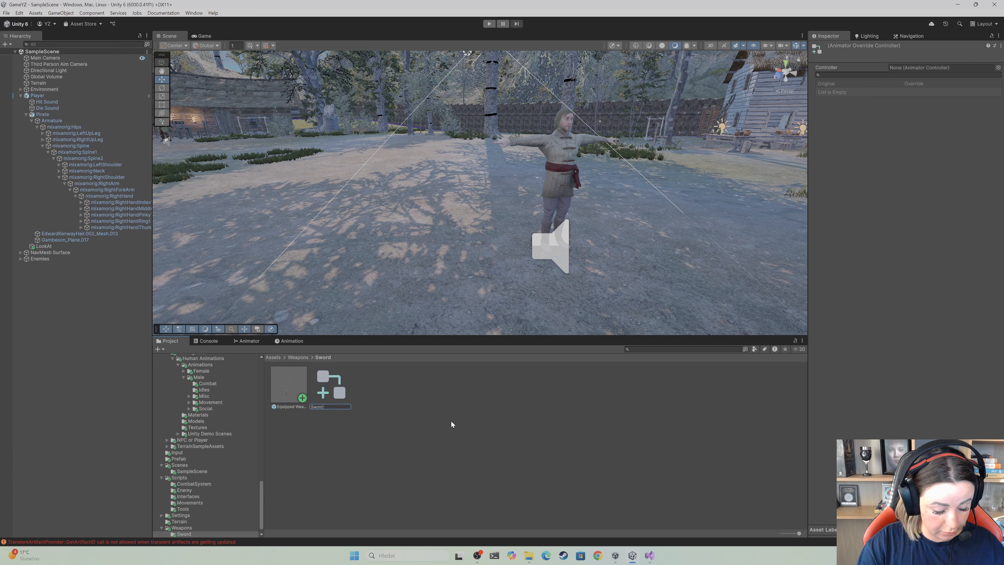
{"action": "type", "text": "rd Ani"}
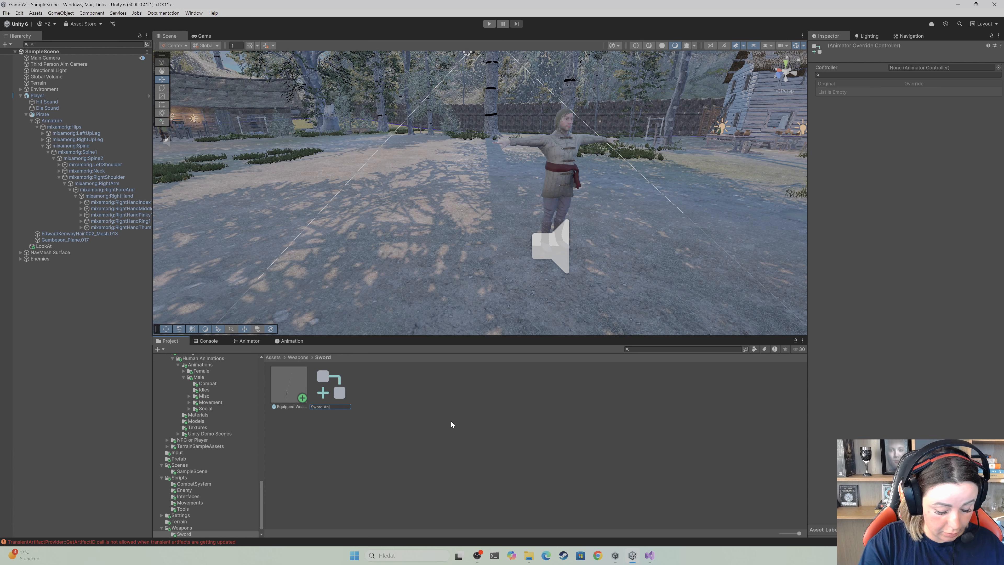
{"action": "type", "text": "mation Ove"}
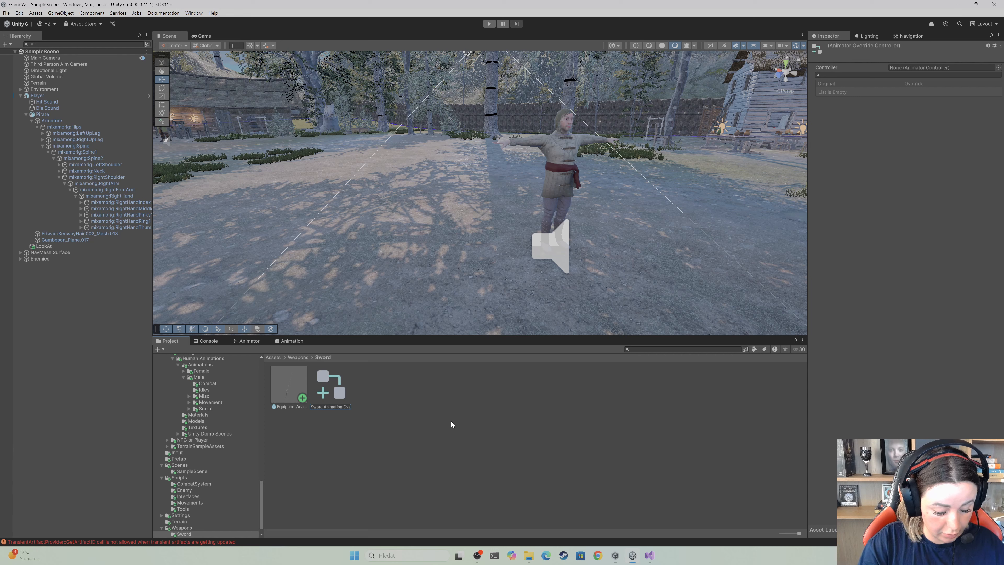
{"action": "key", "text": "Return"}
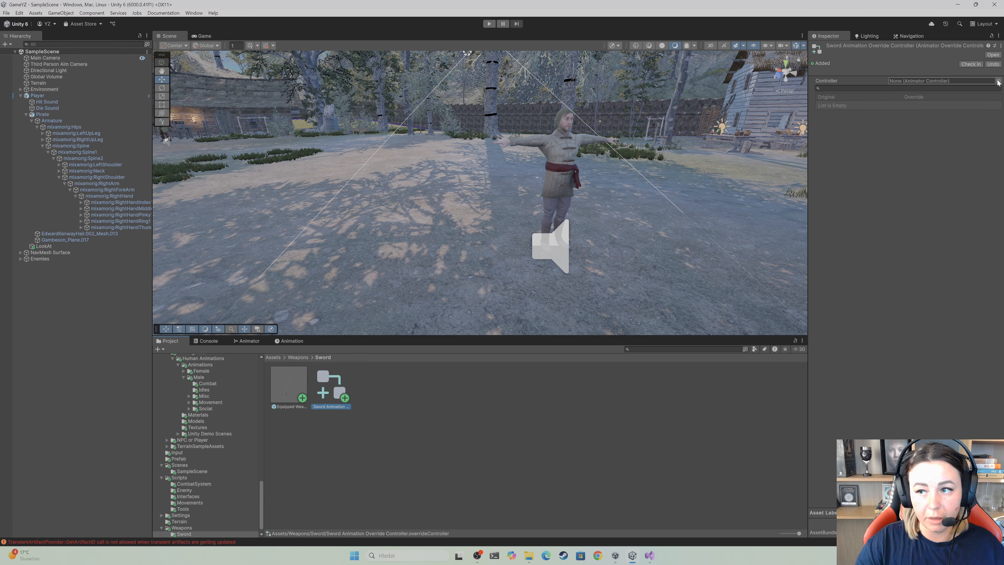
Set the base controller of the Sword Animation Override Controller to CharacterController
{"action": "left_click", "coordinate": [998, 81]}
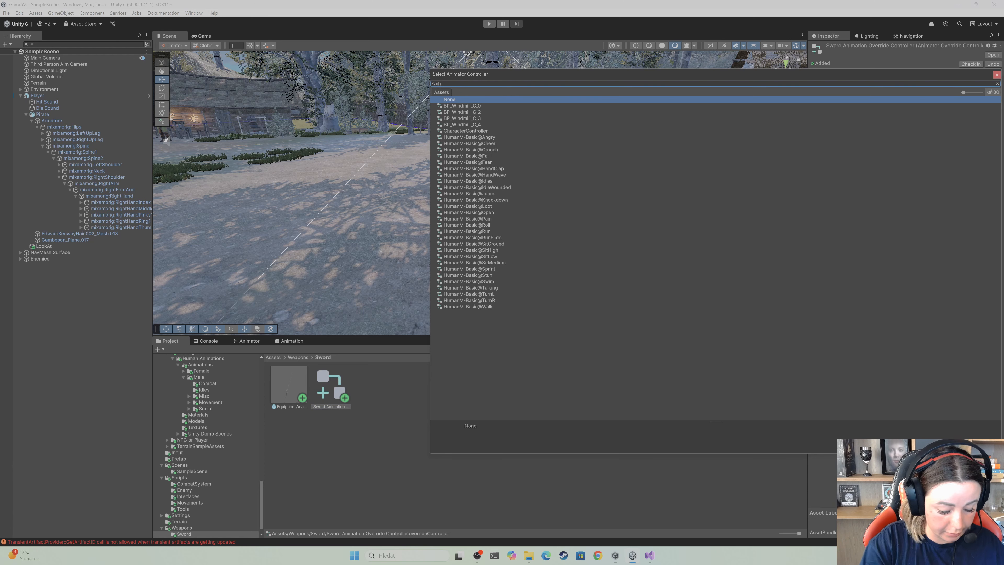
{"action": "type", "text": "char"}
{"action": "left_click", "coordinate": [458, 106]}
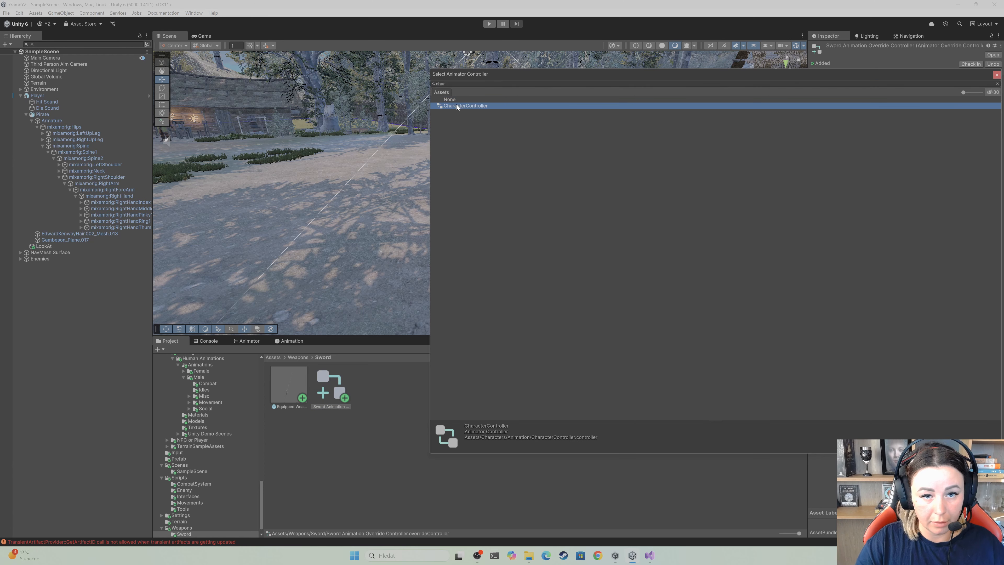
{"action": "left_click", "coordinate": [996, 74]}
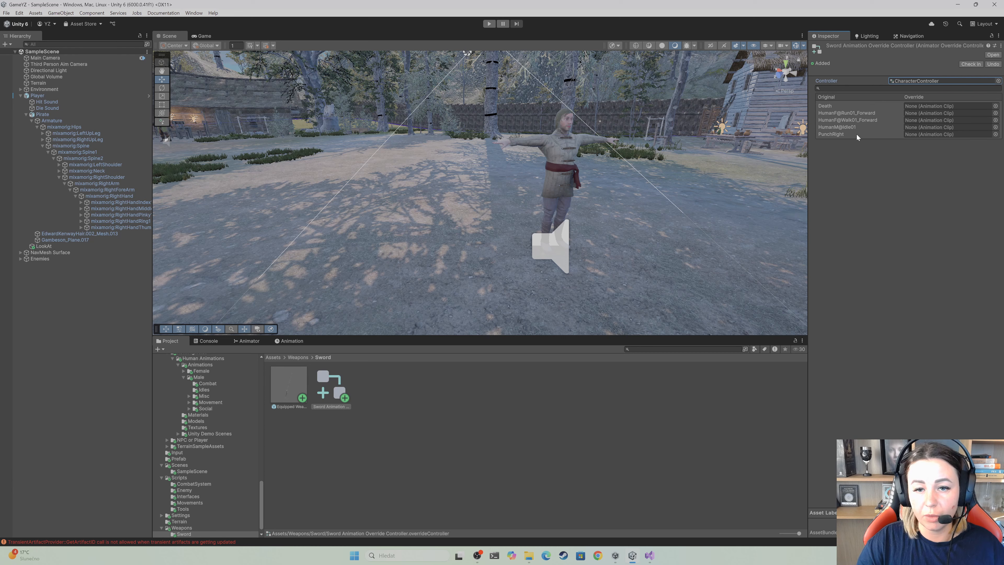
Override the PunchRight clip with the MeleeAttack_OneHanded animation clip
{"action": "left_click", "coordinate": [995, 134]}
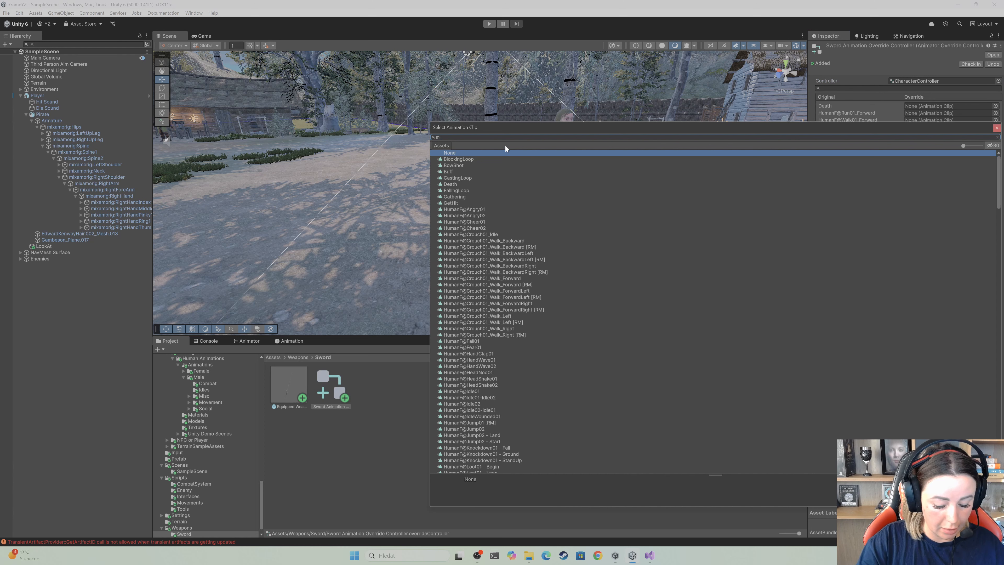
{"action": "type", "text": "me"}
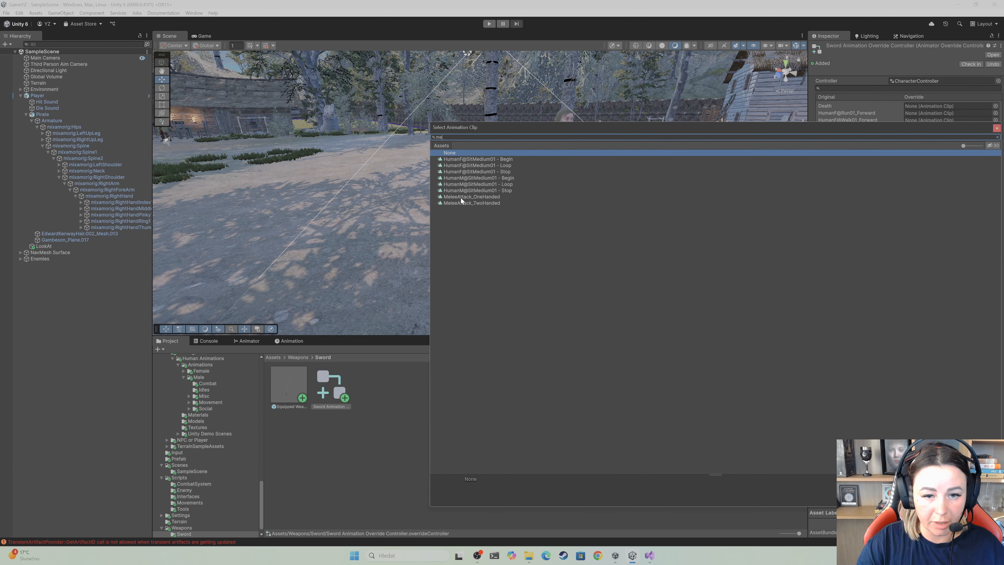
{"action": "left_click", "coordinate": [474, 198]}
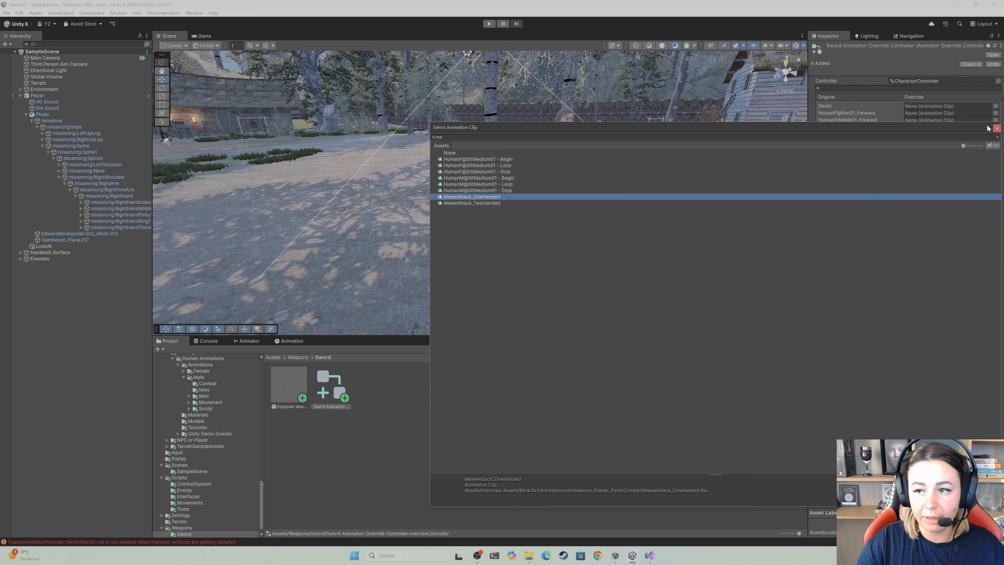
{"action": "left_click", "coordinate": [997, 127]}
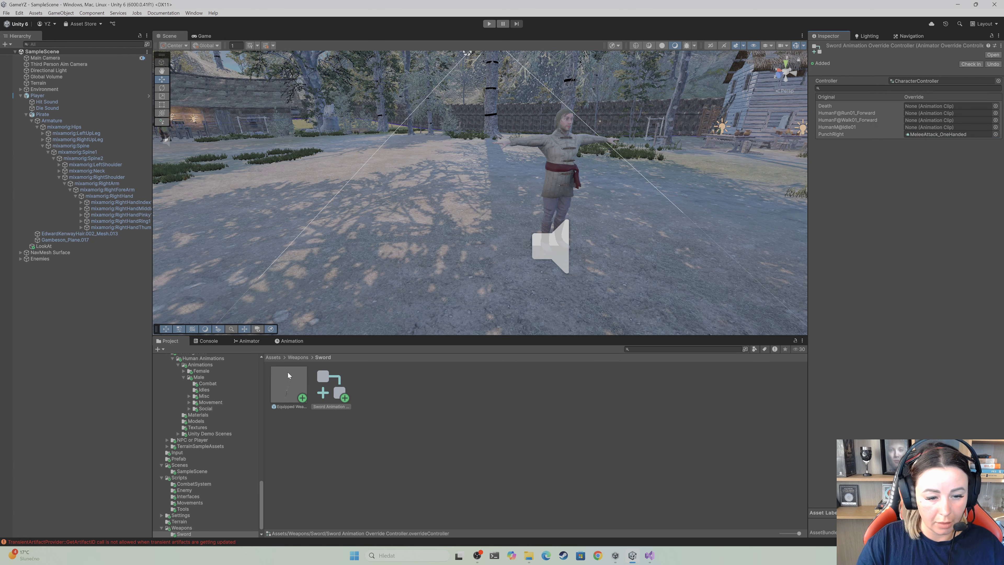
In the Player prefab's Fight script, assign Sword Animation Override Controller as animator override, mixamorig:RightHand as weapon spawn point and Equipped Weapon as weapon prefab
{"action": "left_click", "coordinate": [146, 95]}
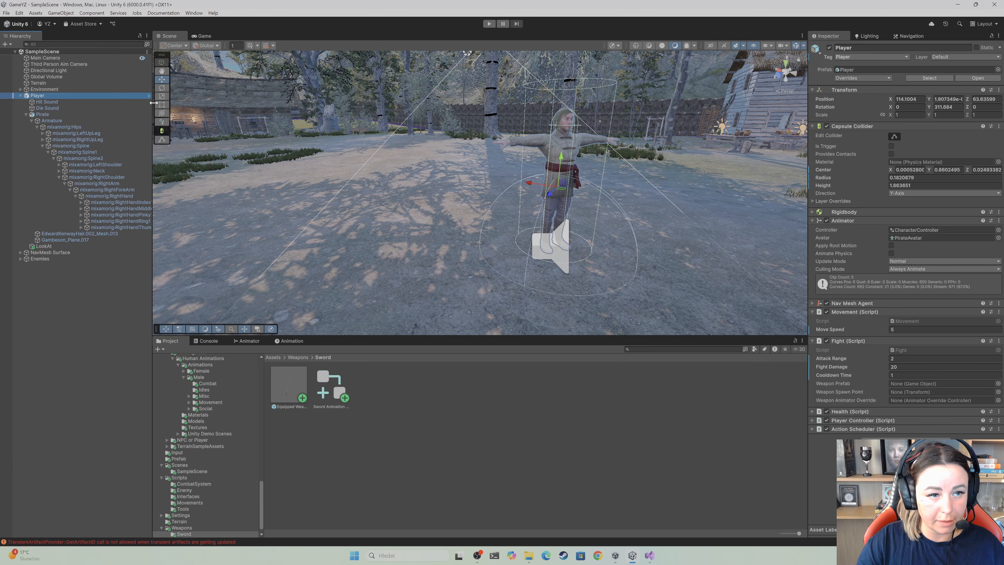
{"action": "left_click", "coordinate": [149, 96]}
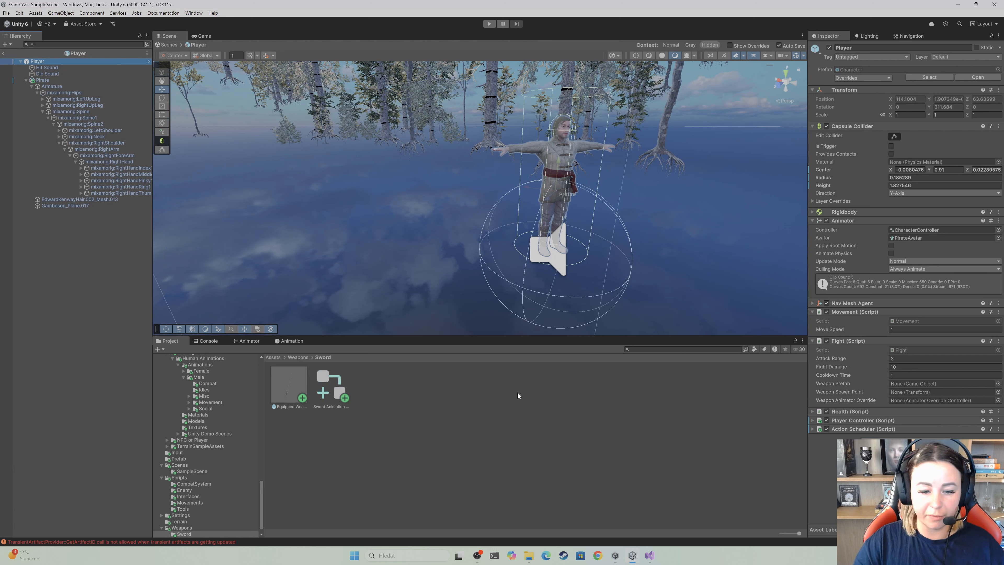
{"action": "left_click_drag", "start_coordinate": [325, 387], "coordinate": [909, 400]}
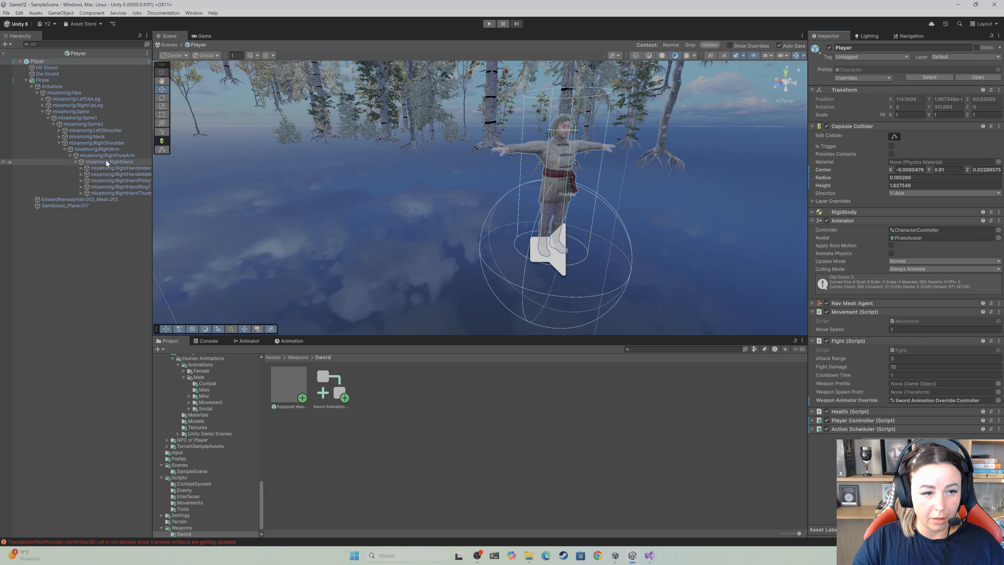
{"action": "left_click_drag", "start_coordinate": [108, 162], "coordinate": [946, 391]}
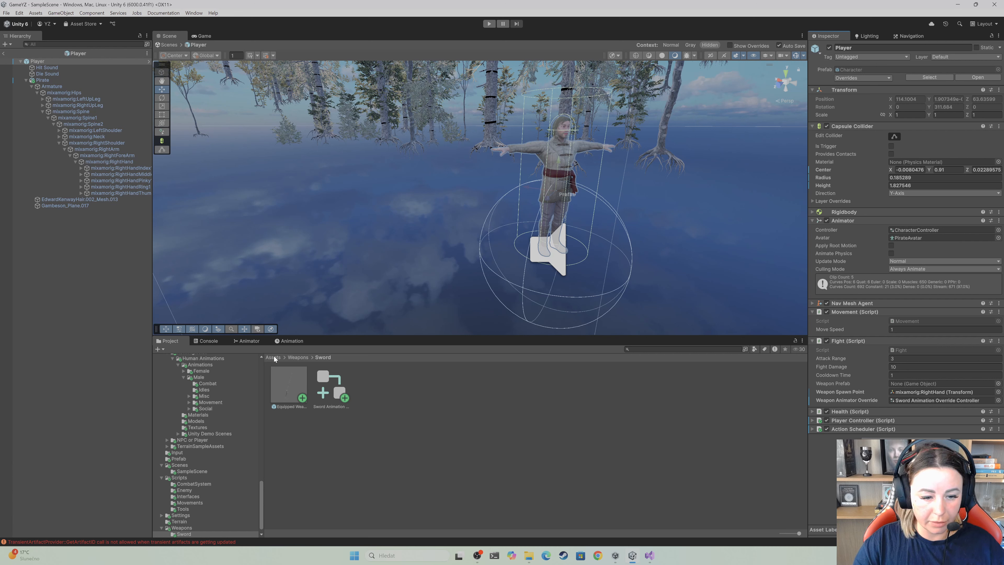
{"action": "left_click_drag", "start_coordinate": [286, 385], "coordinate": [944, 383]}
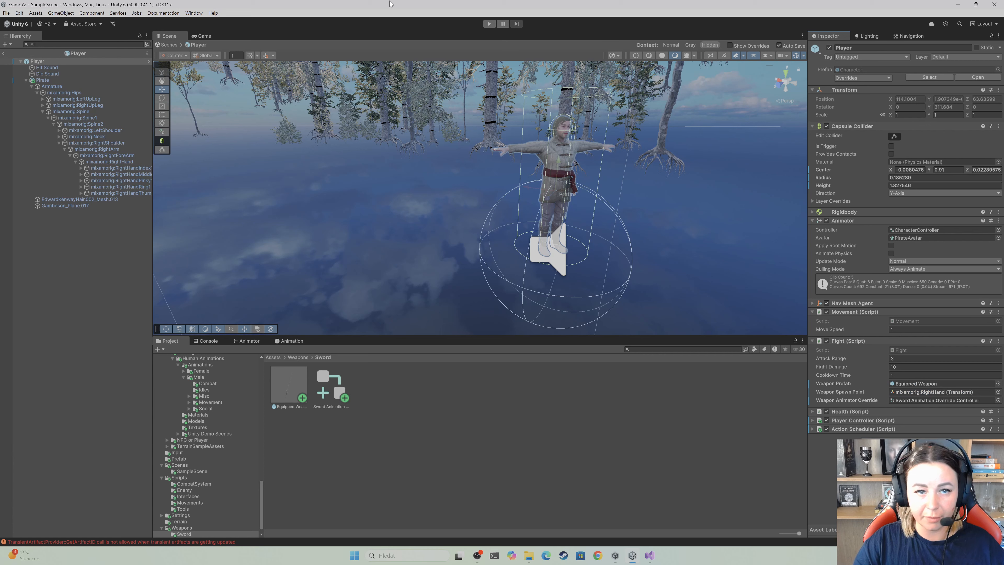
Leave the Player prefab editing mode, return to SampleScene and save it
{"action": "left_click", "coordinate": [3, 53]}
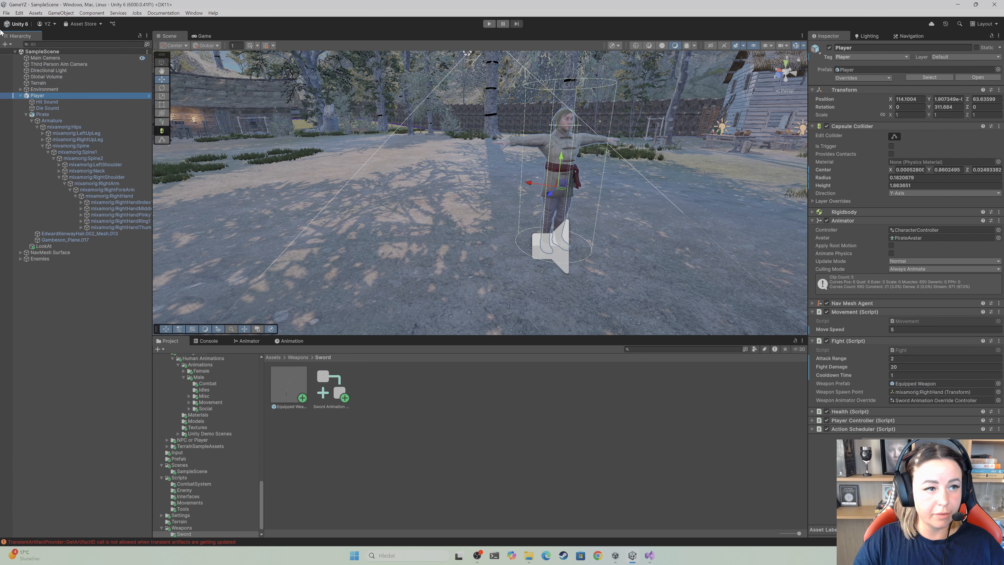
{"action": "left_click", "coordinate": [6, 13]}
{"action": "left_click", "coordinate": [25, 55]}
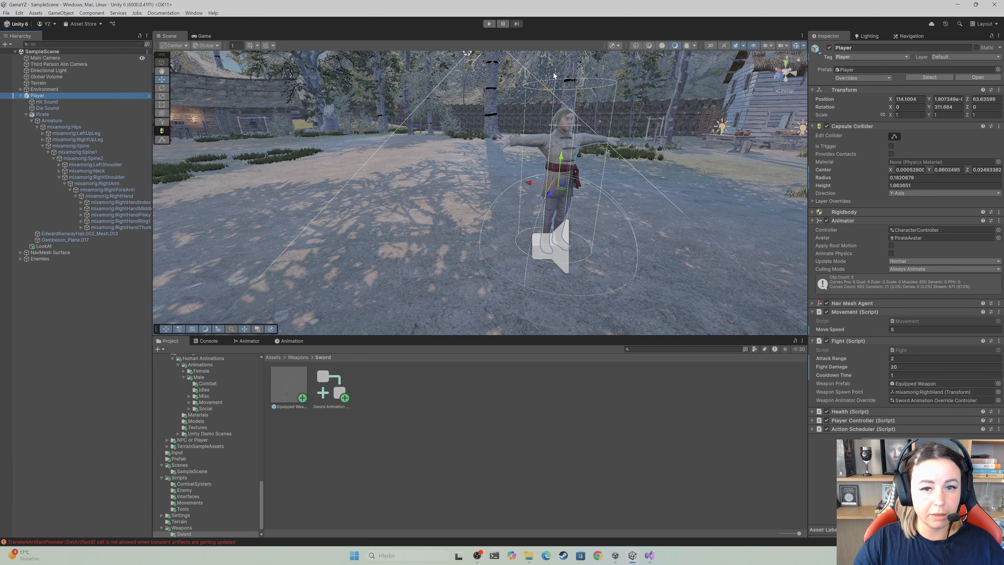
Play-test the scene by walking the player to the enemies and fighting them with the sword, and end play mode
{"action": "left_click", "coordinate": [489, 24]}
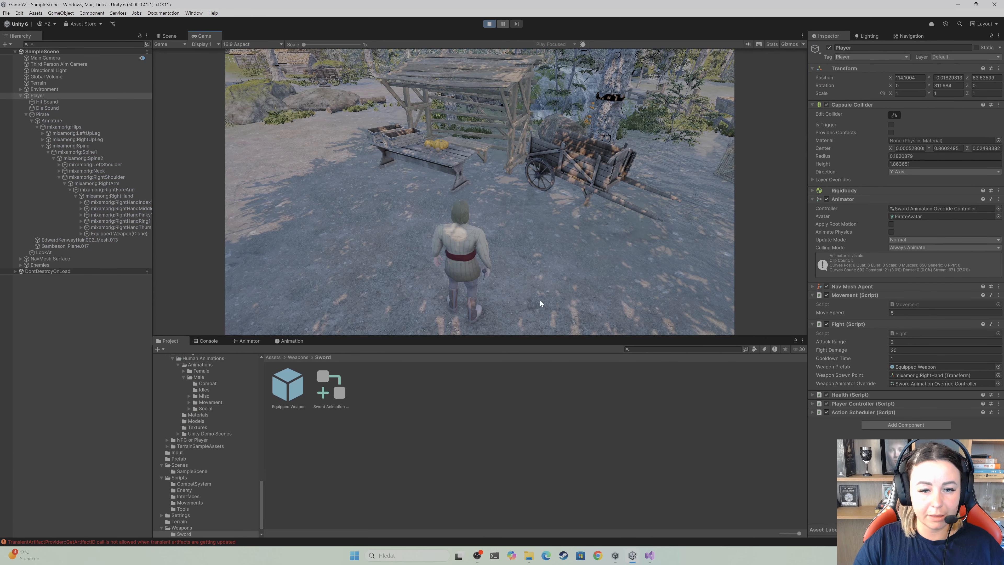
{"action": "left_click", "coordinate": [634, 260]}
{"action": "left_click", "coordinate": [635, 260]}
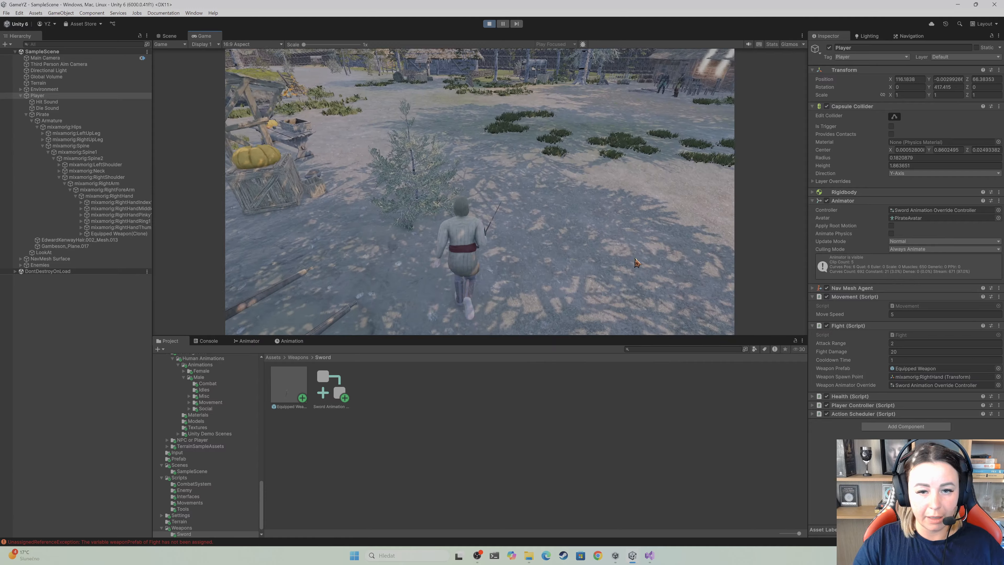
{"action": "left_click", "coordinate": [431, 171]}
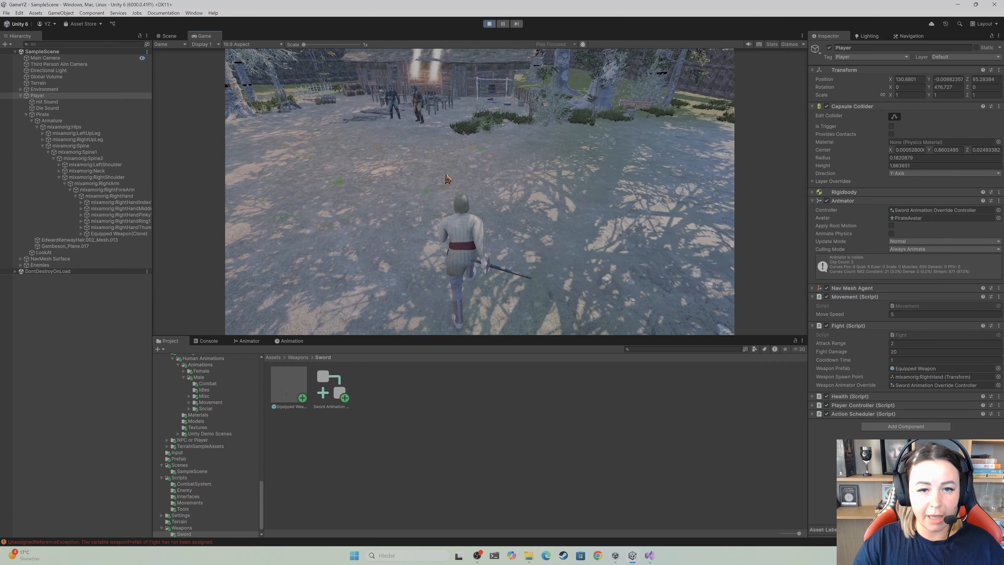
{"action": "left_click", "coordinate": [525, 157]}
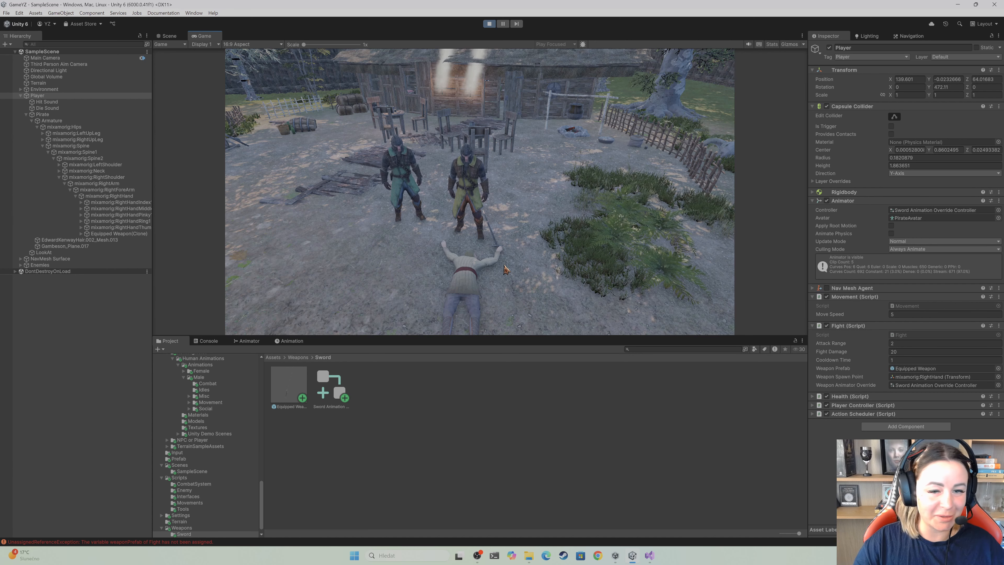
{"action": "key", "text": "ctrl+p"}
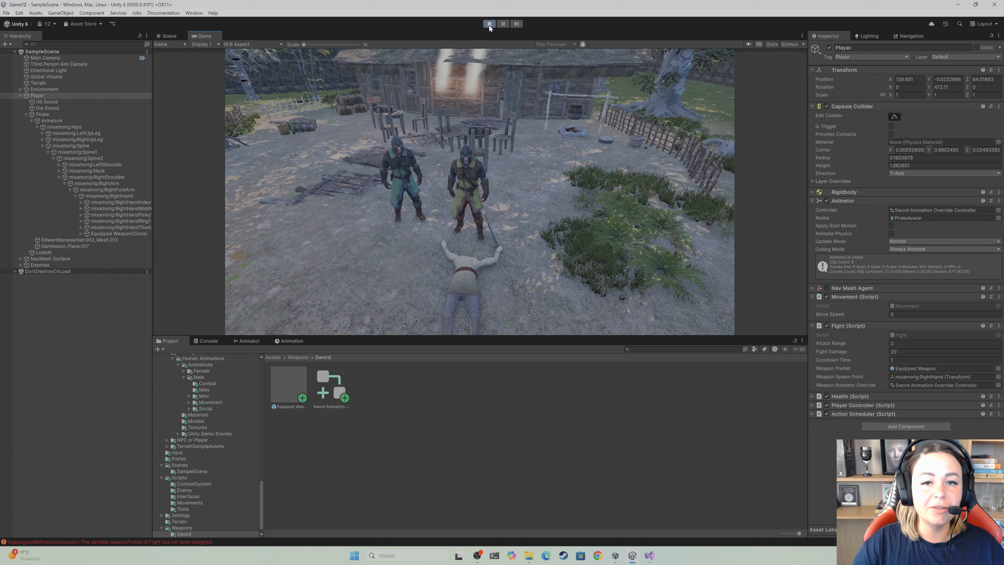